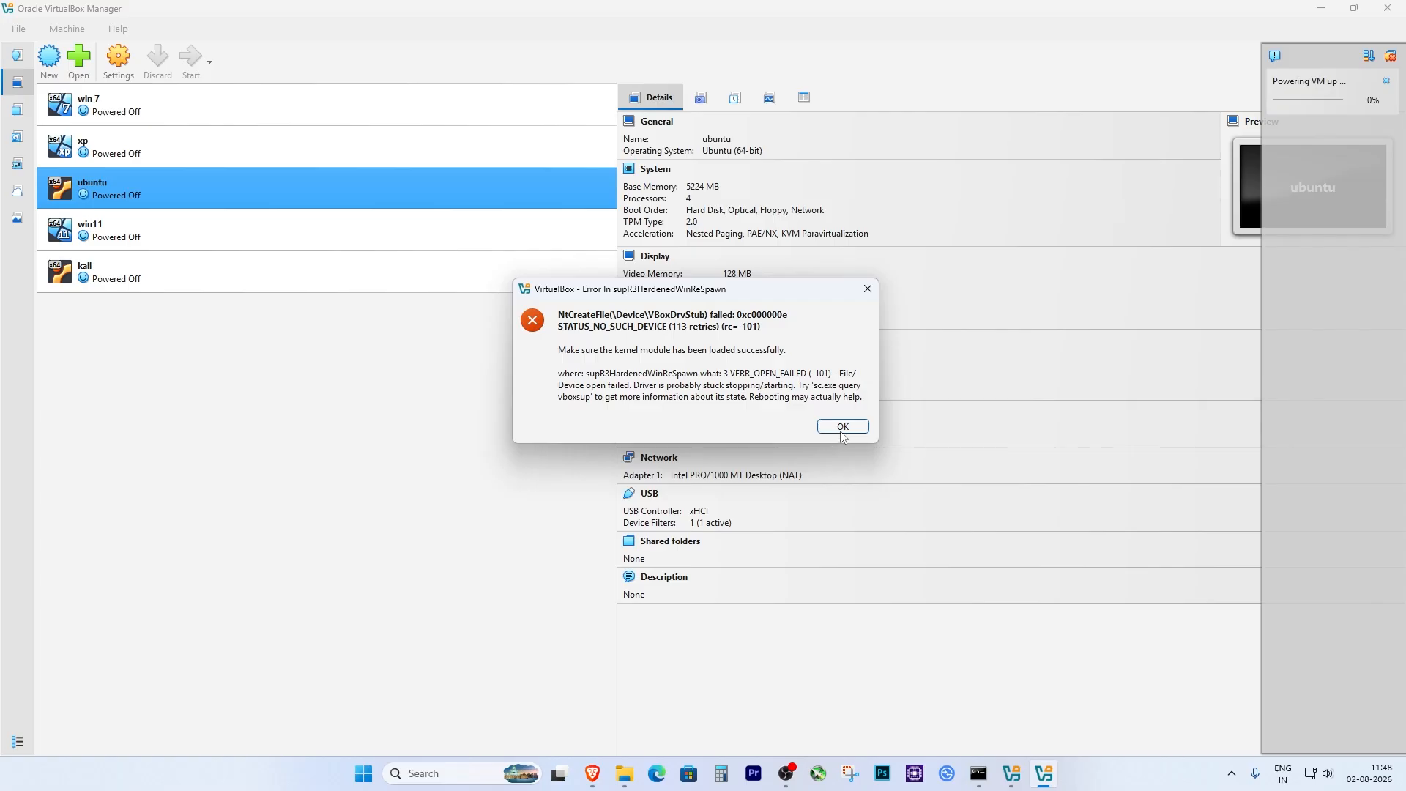
Step: Open the vboxsup folder at C:\Program Files\Oracle\VirtualBox\drivers\vboxsup in File Explorer
click(1092, 613)
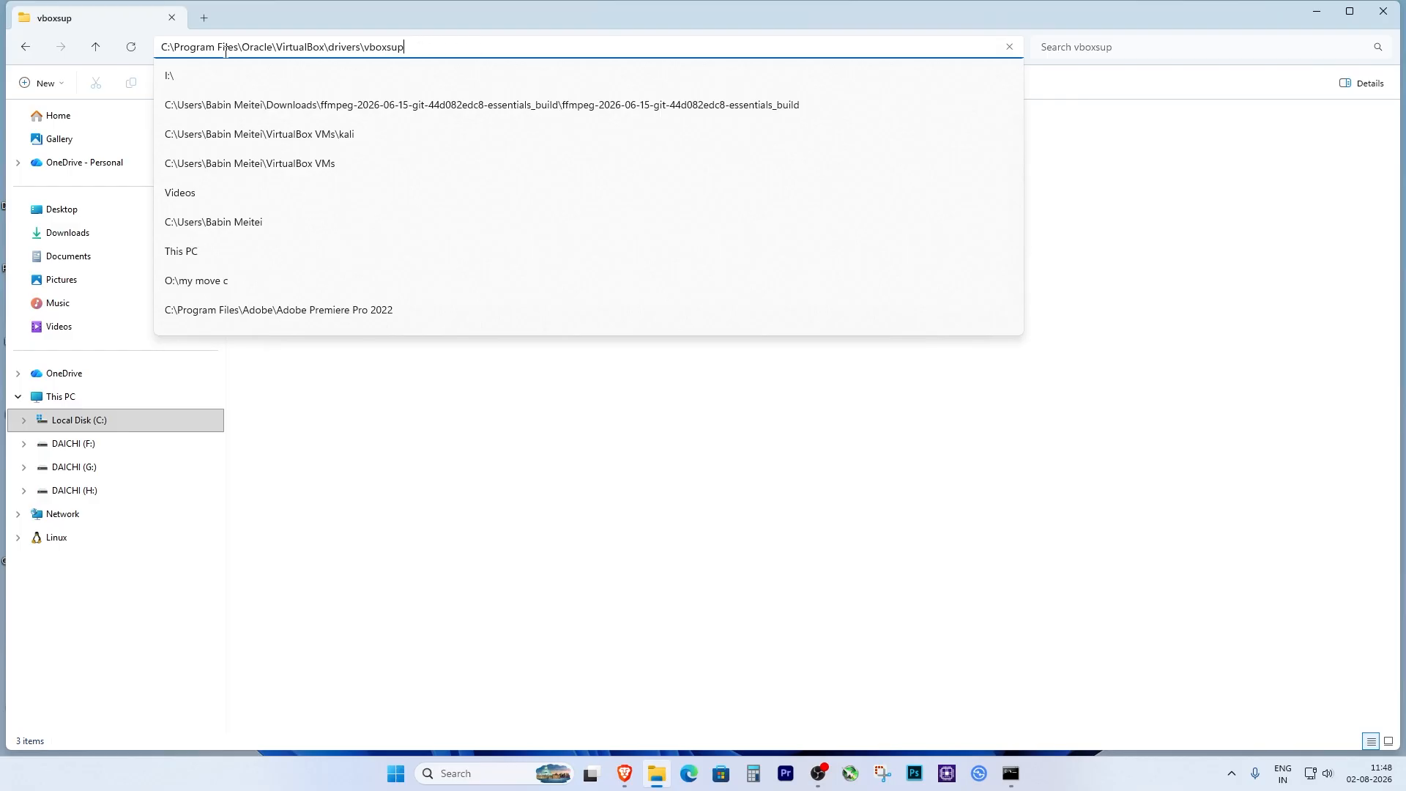
key(Return)
click(81, 425)
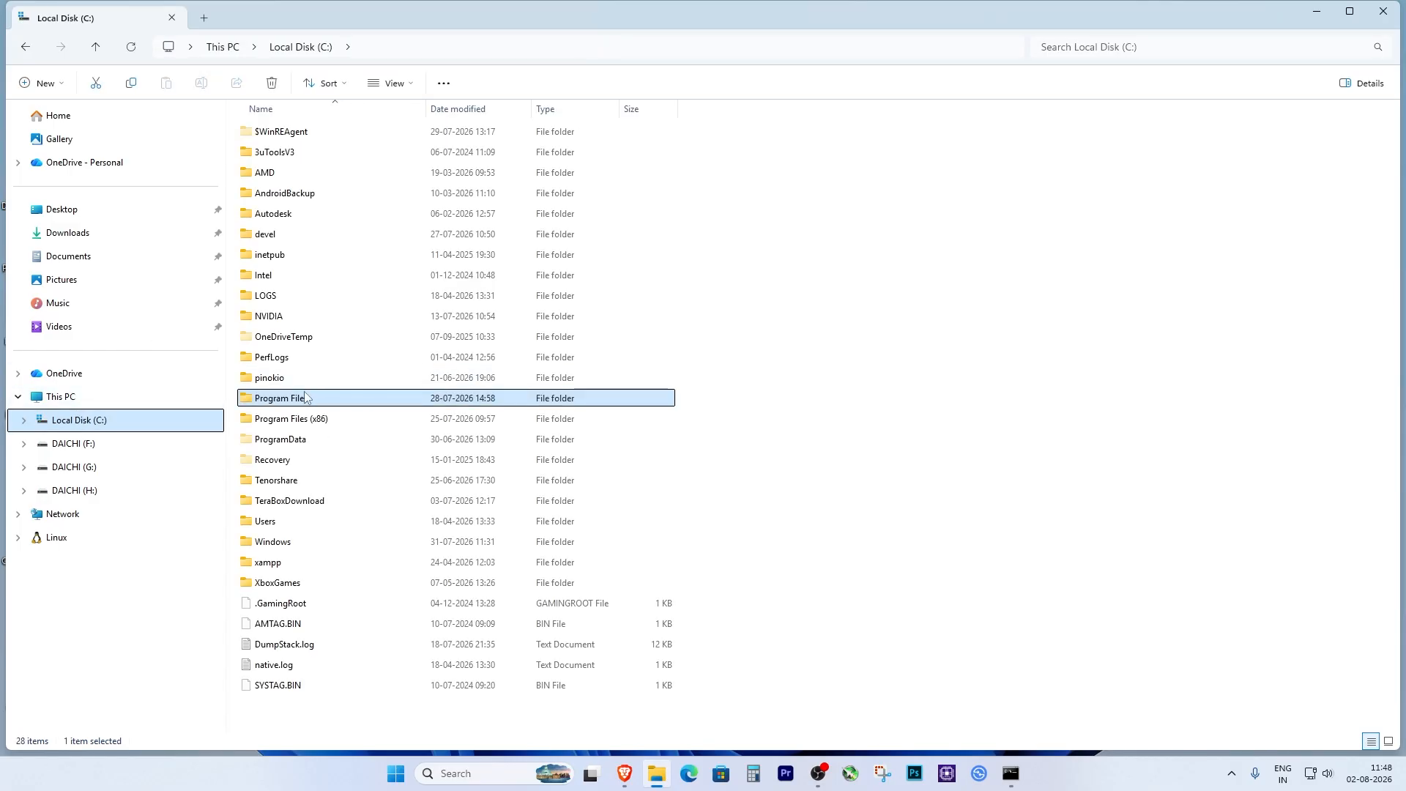
double_click(282, 404)
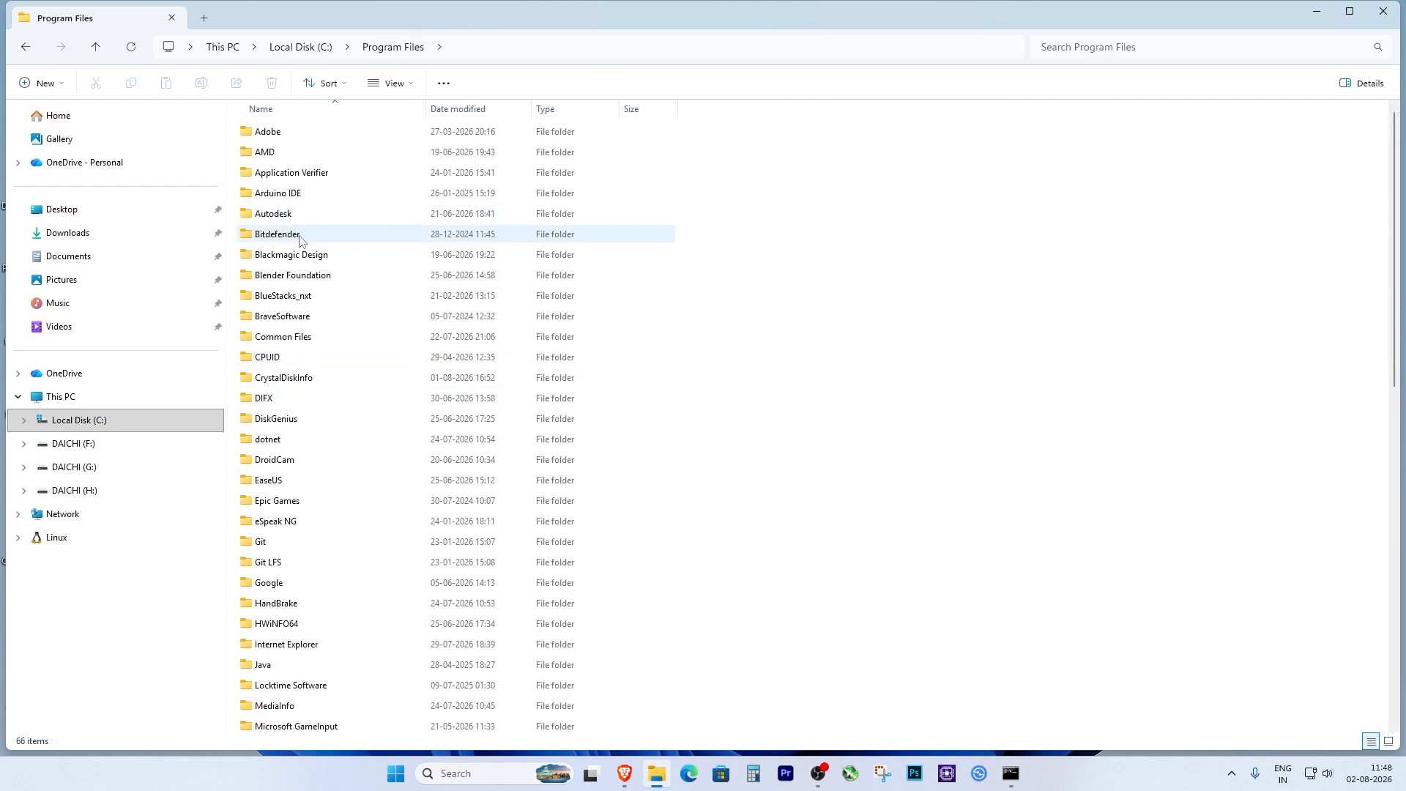
scroll(282, 439, down, 5)
double_click(286, 622)
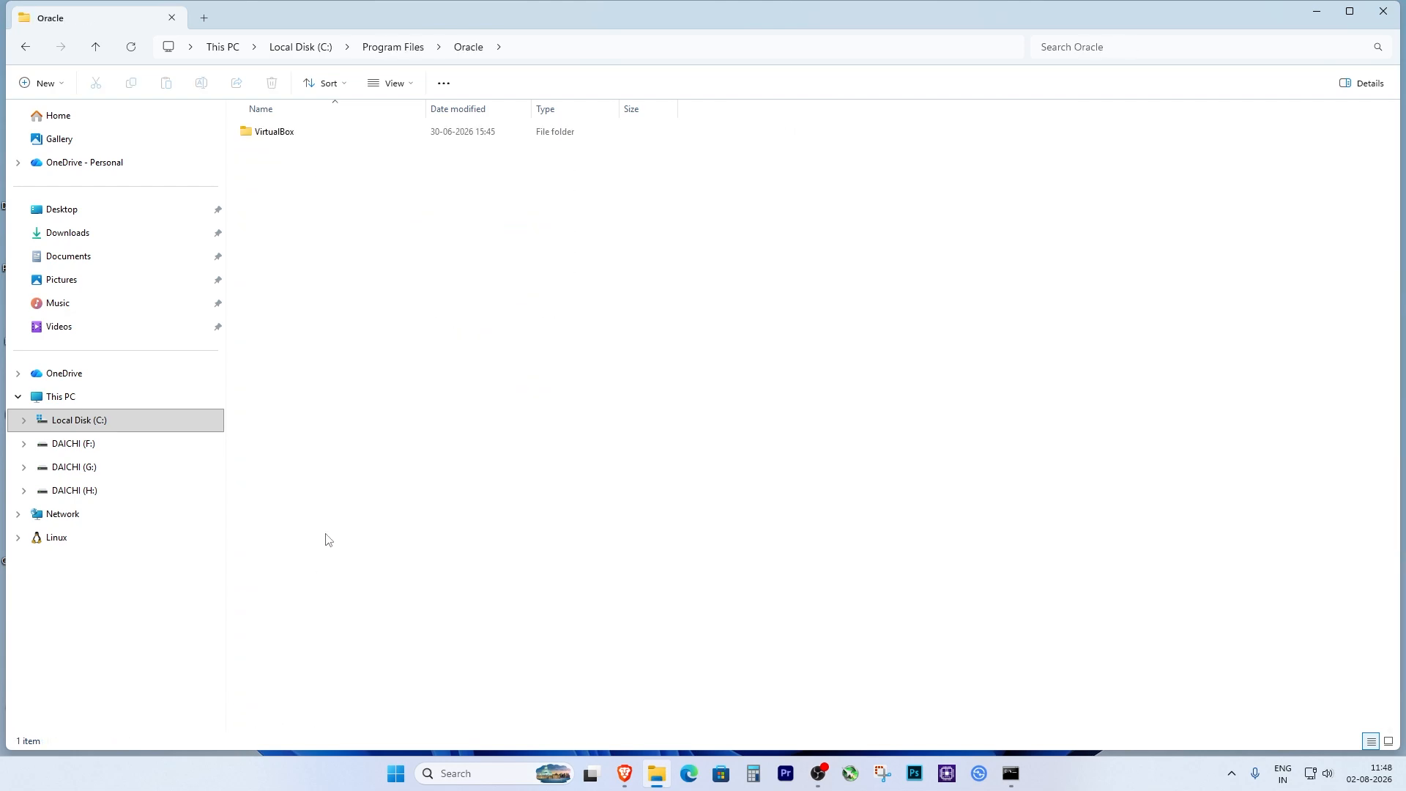
double_click(324, 143)
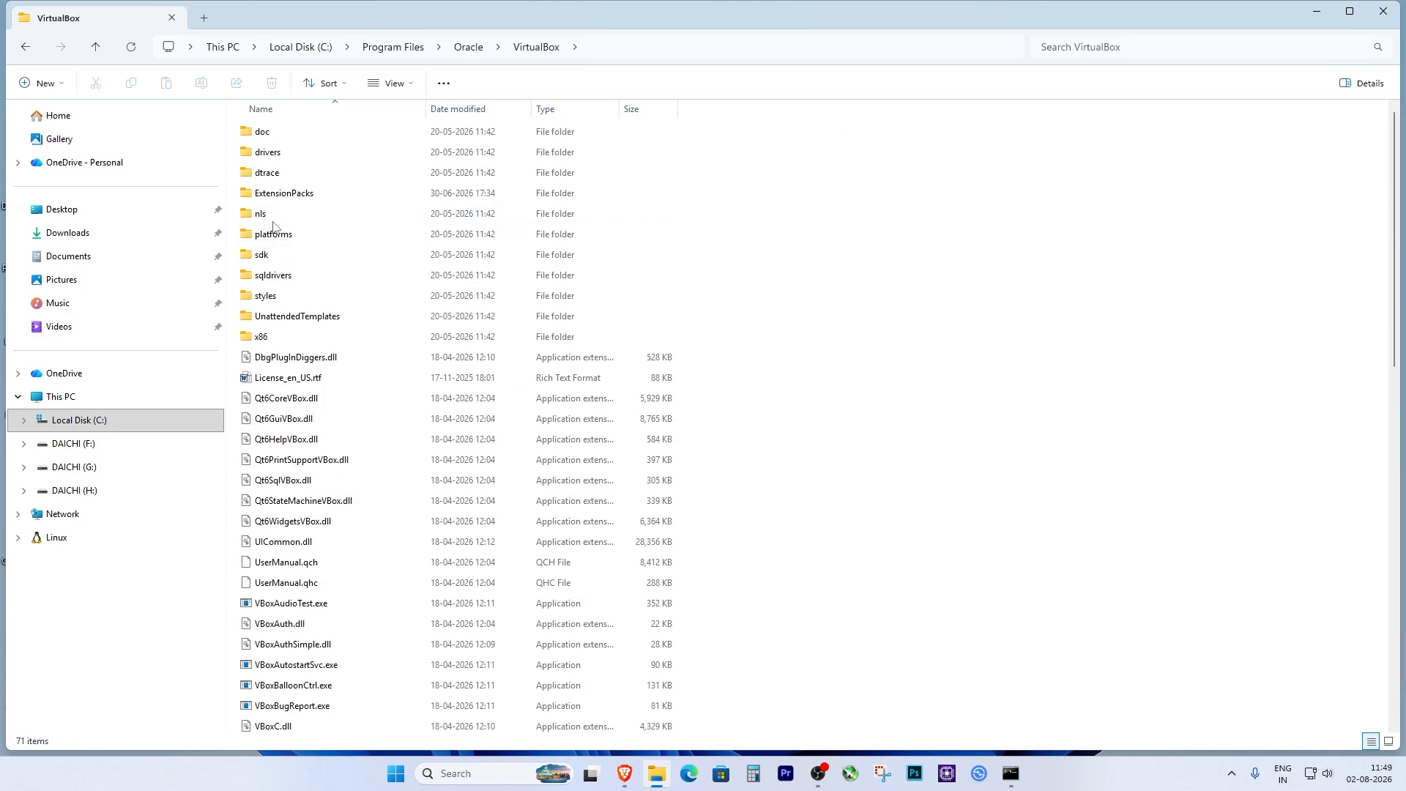
double_click(282, 150)
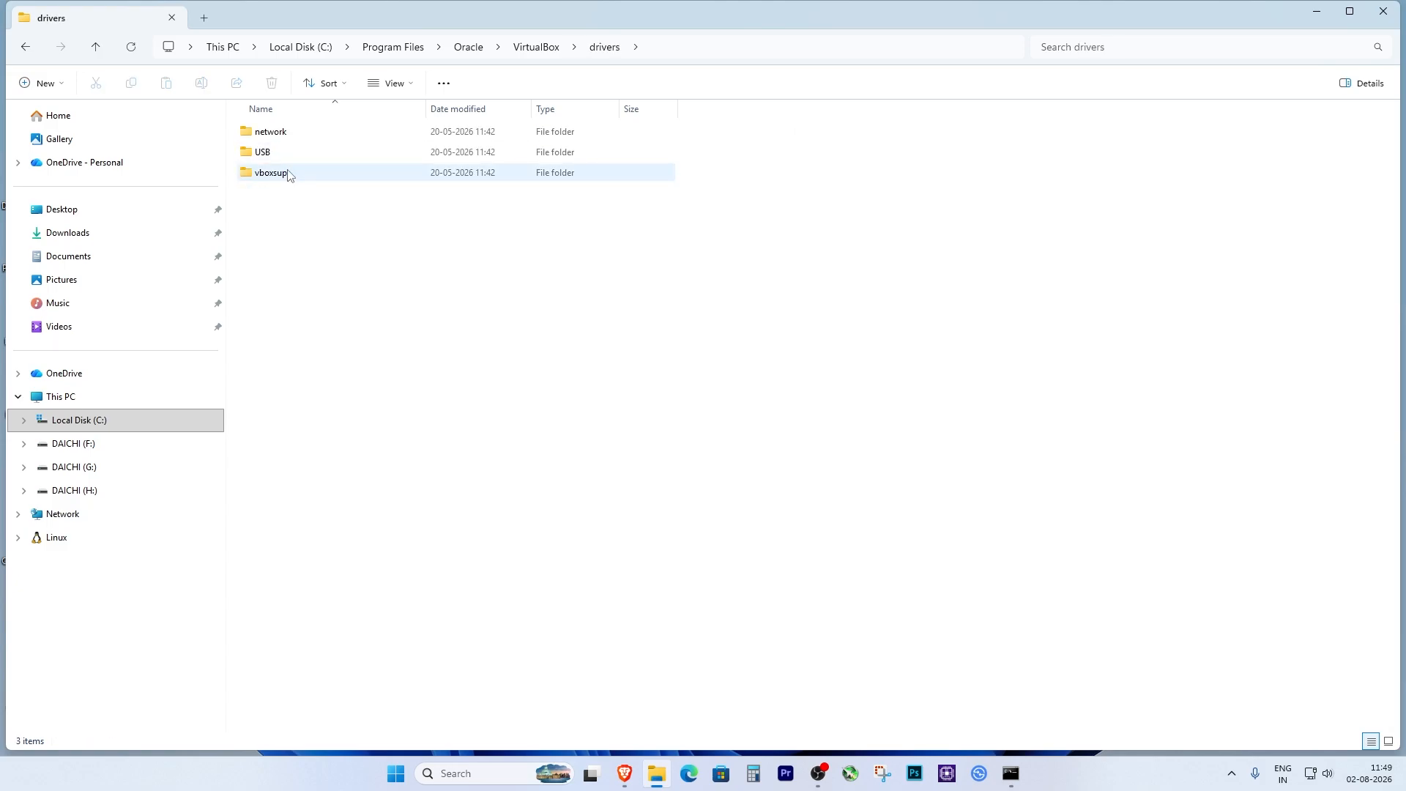
double_click(288, 174)
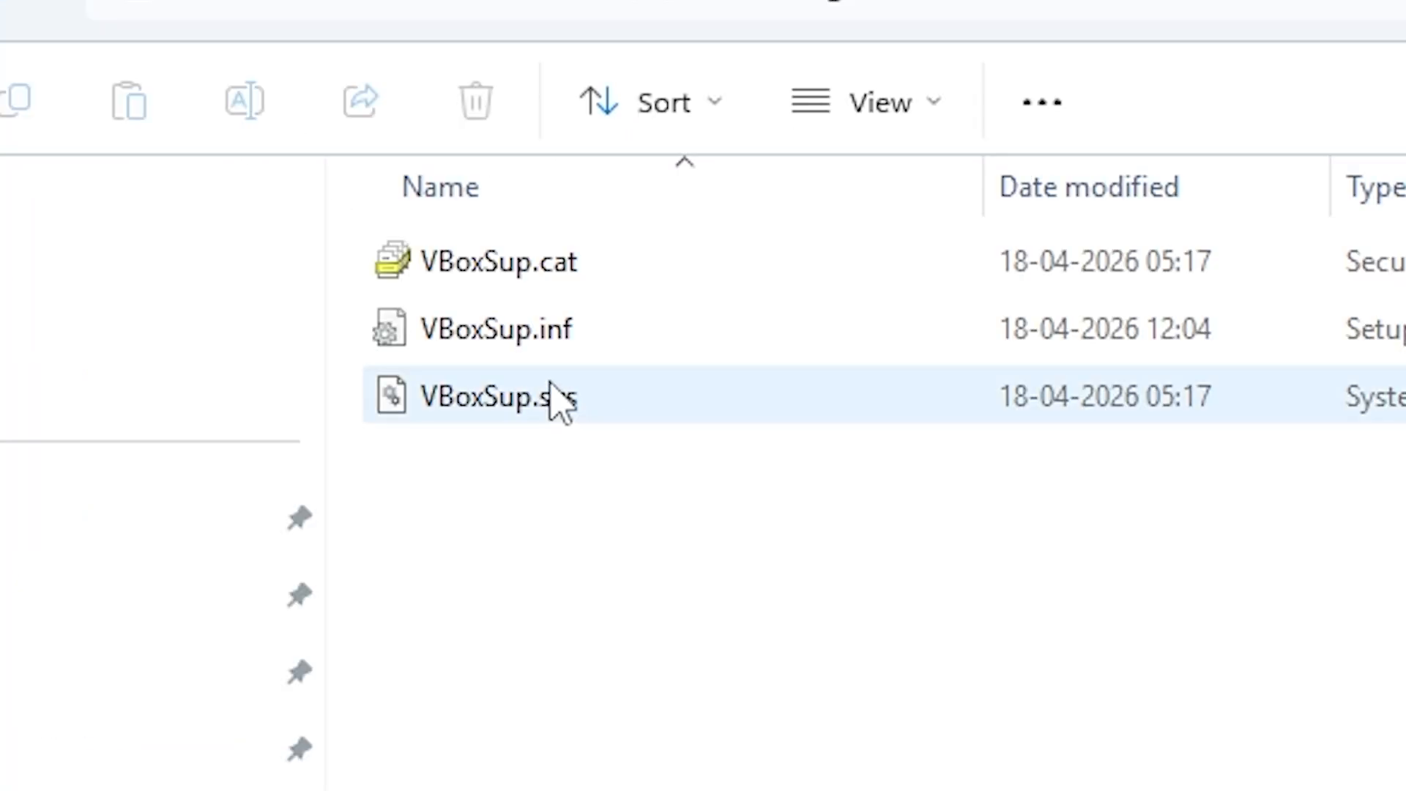
Step: Install the VBoxSup.inf driver setup file and acknowledge the completion message
click(582, 344)
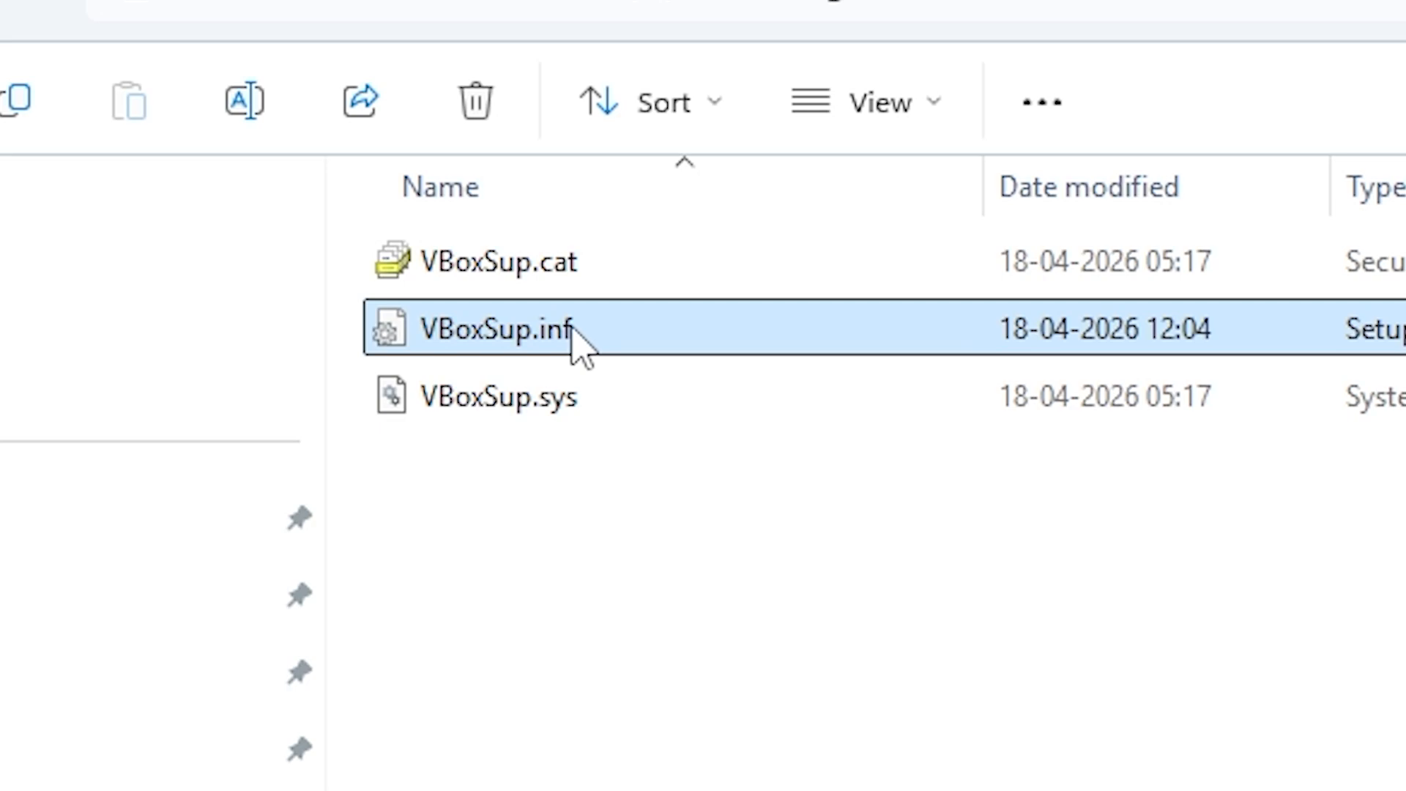
right_click(575, 331)
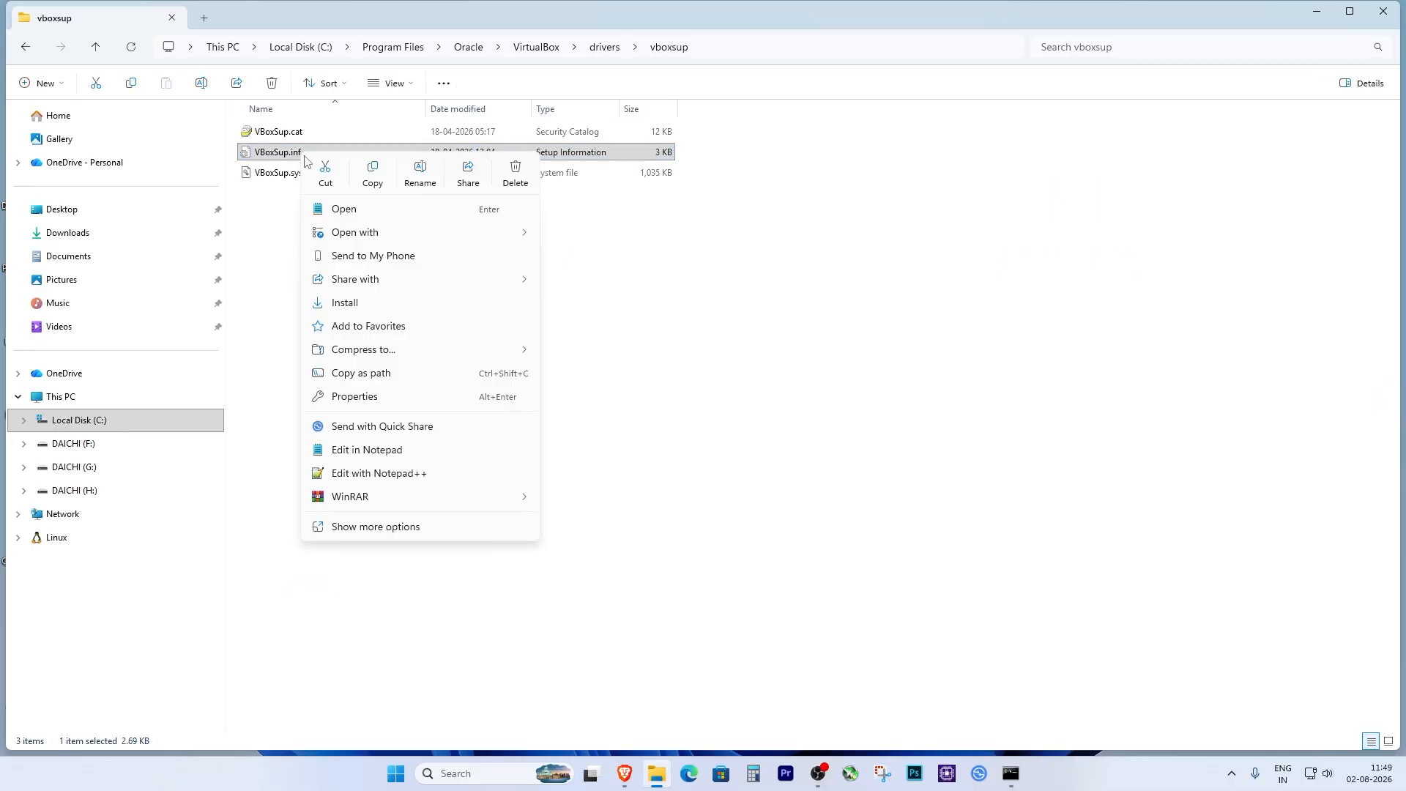
click(359, 303)
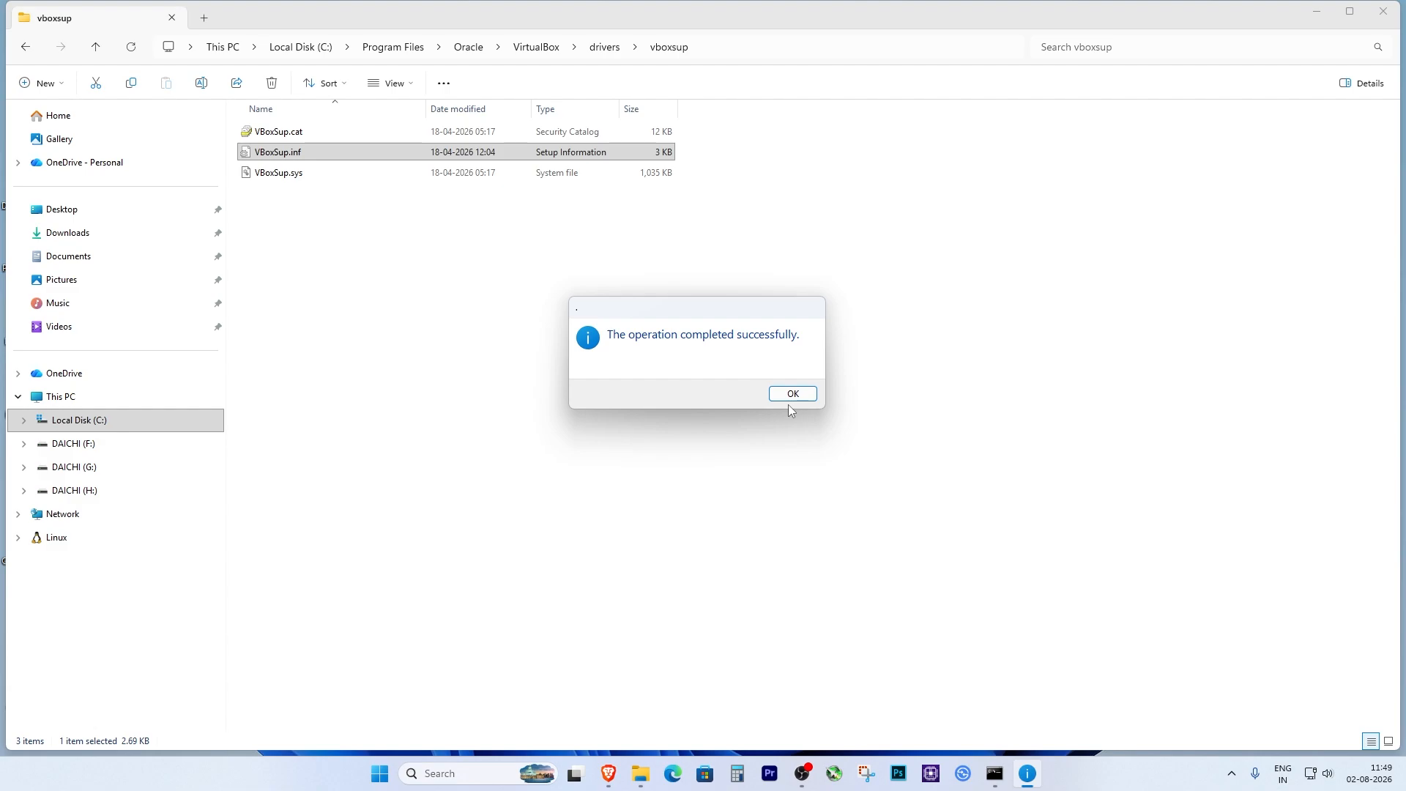
click(793, 394)
click(522, 763)
click(1216, 262)
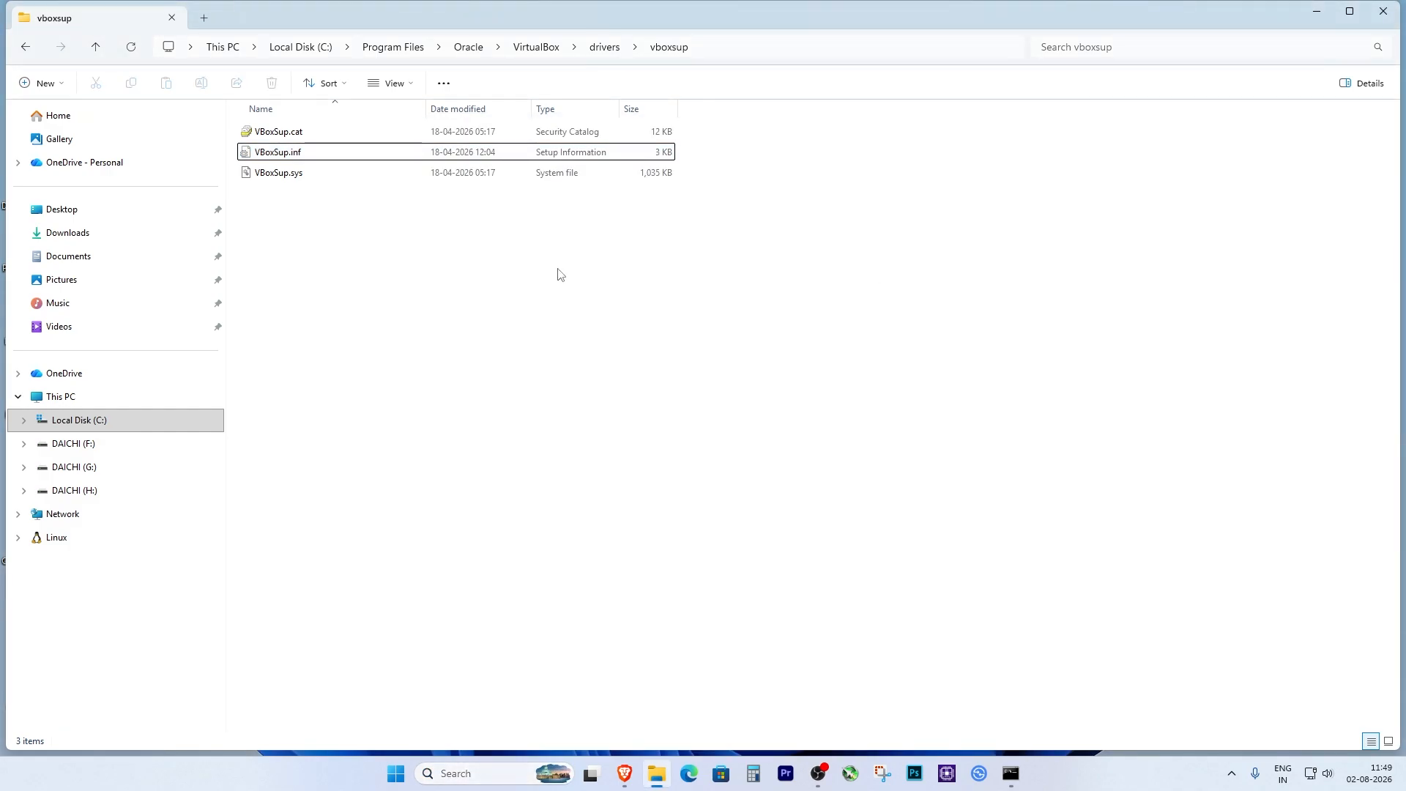
Step: Search Windows for "cmd" and open Command Prompt as administrator
key(super)
text(cmd)
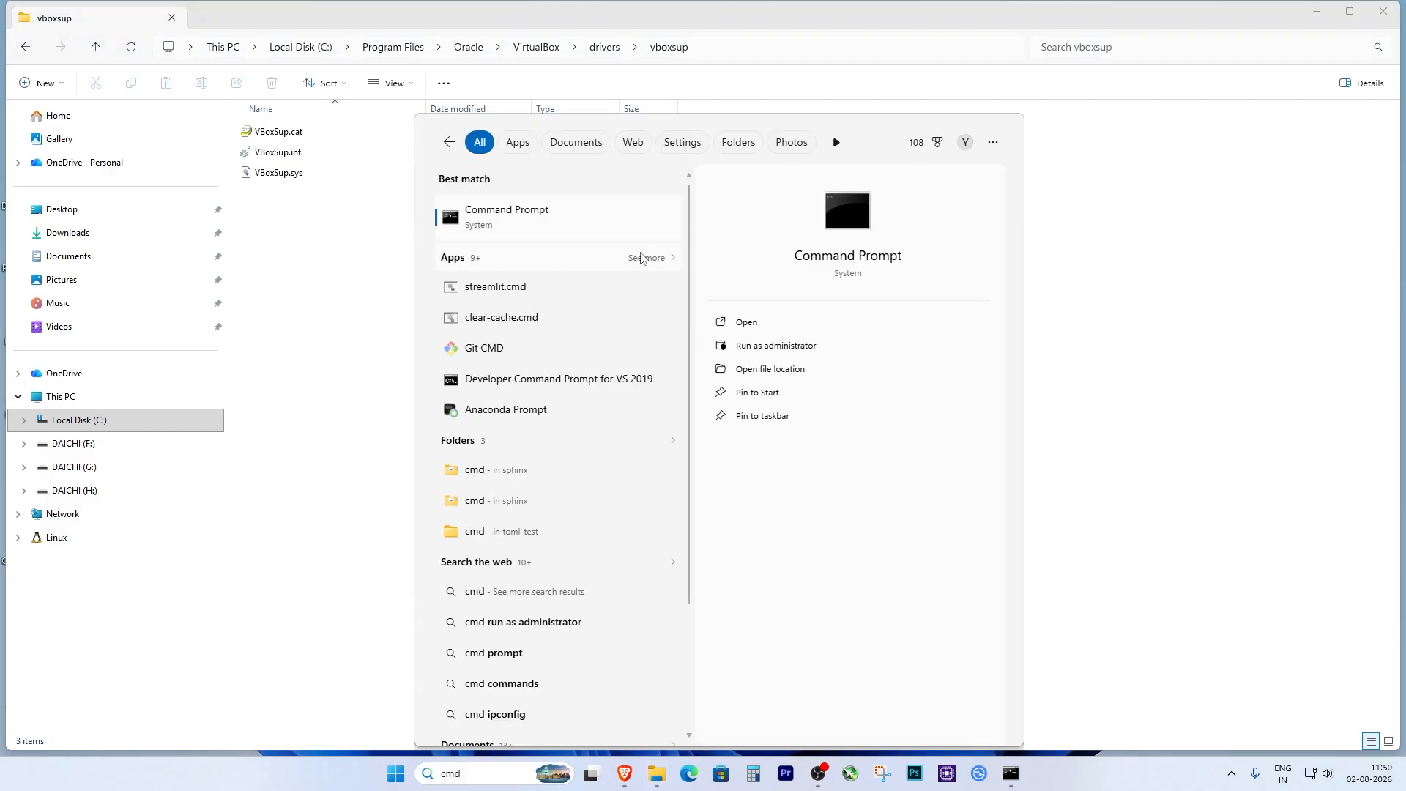
click(812, 344)
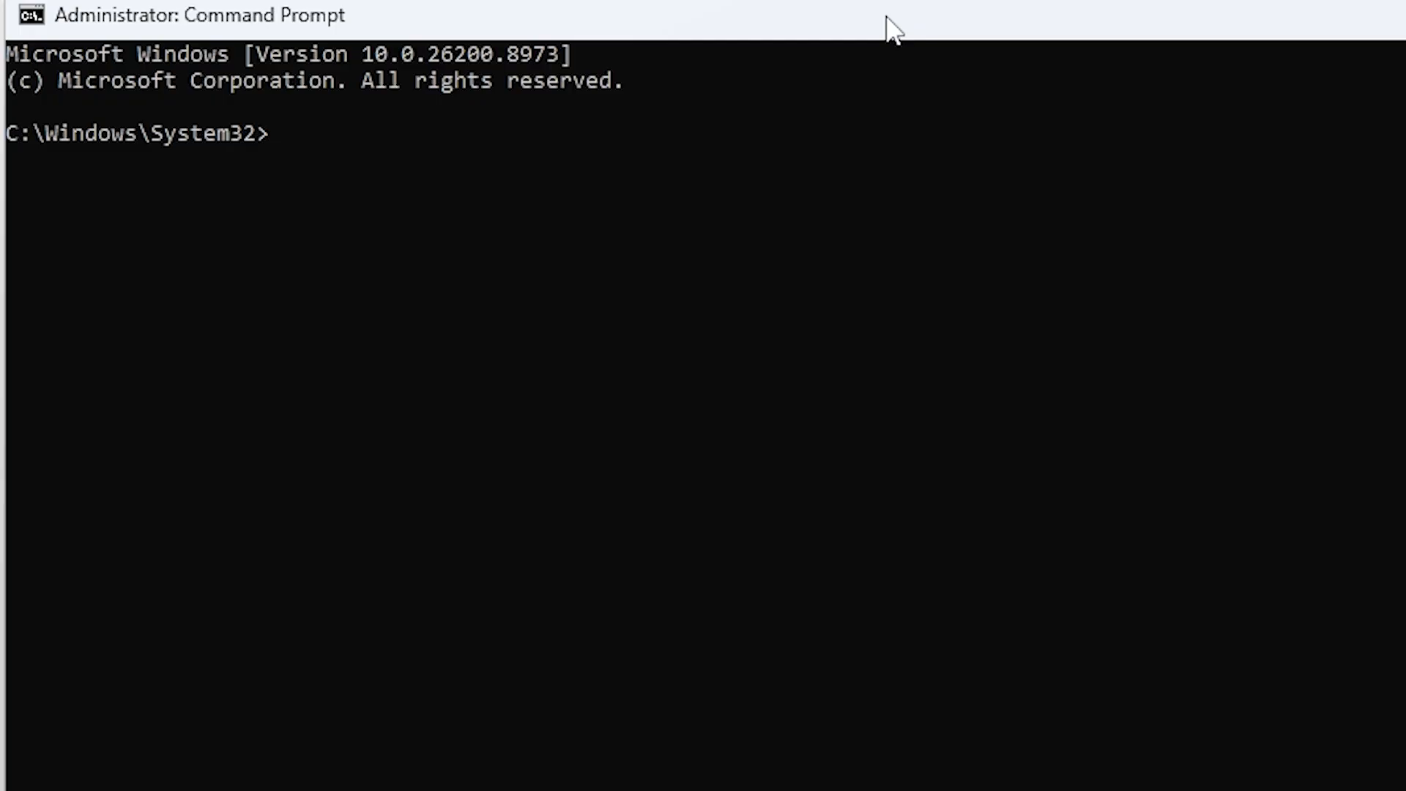
Step: Run "sc start vboxsup" in the administrator Command Prompt and highlight its output
text(sc start)
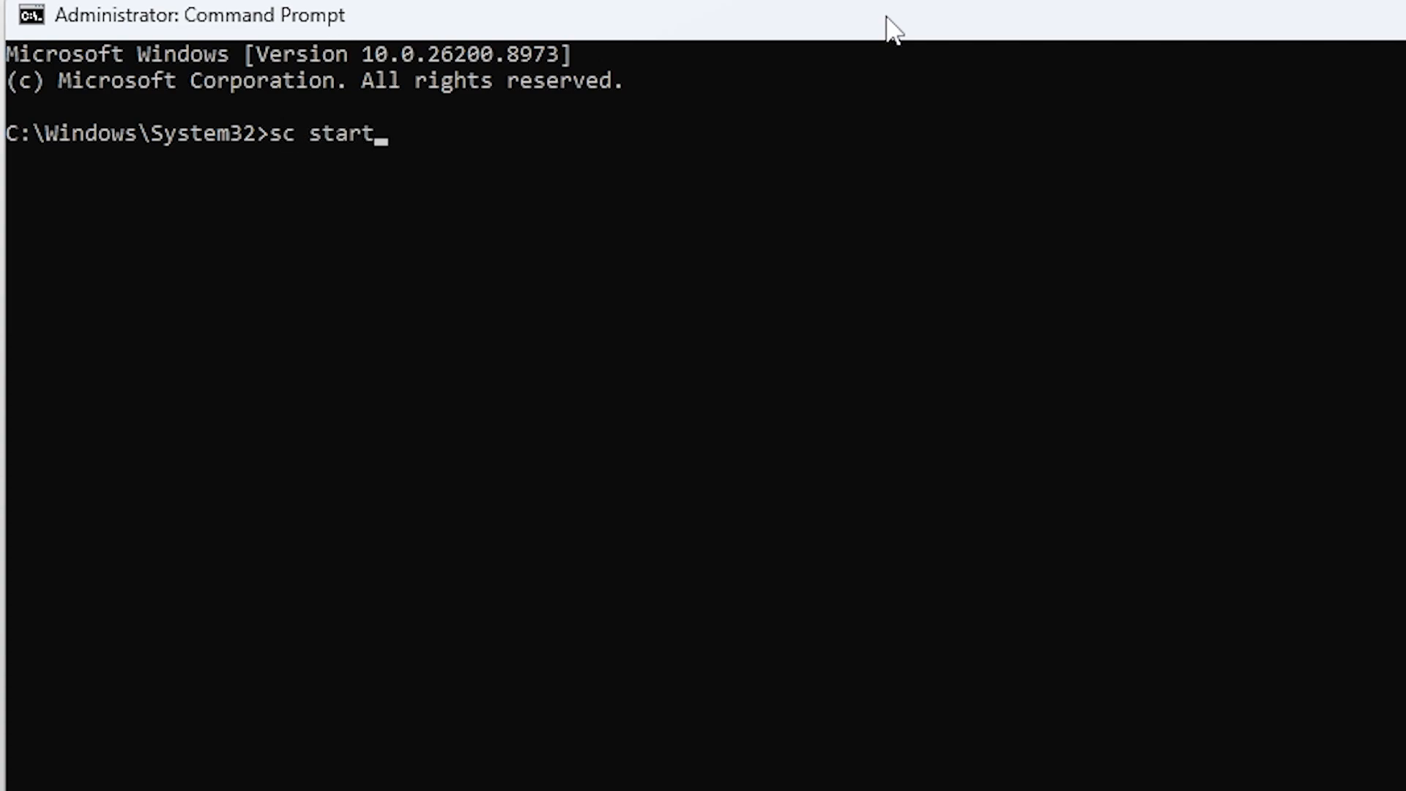
text( cm)
key(BackSpace)
key(BackSpace)
text(vboxsup)
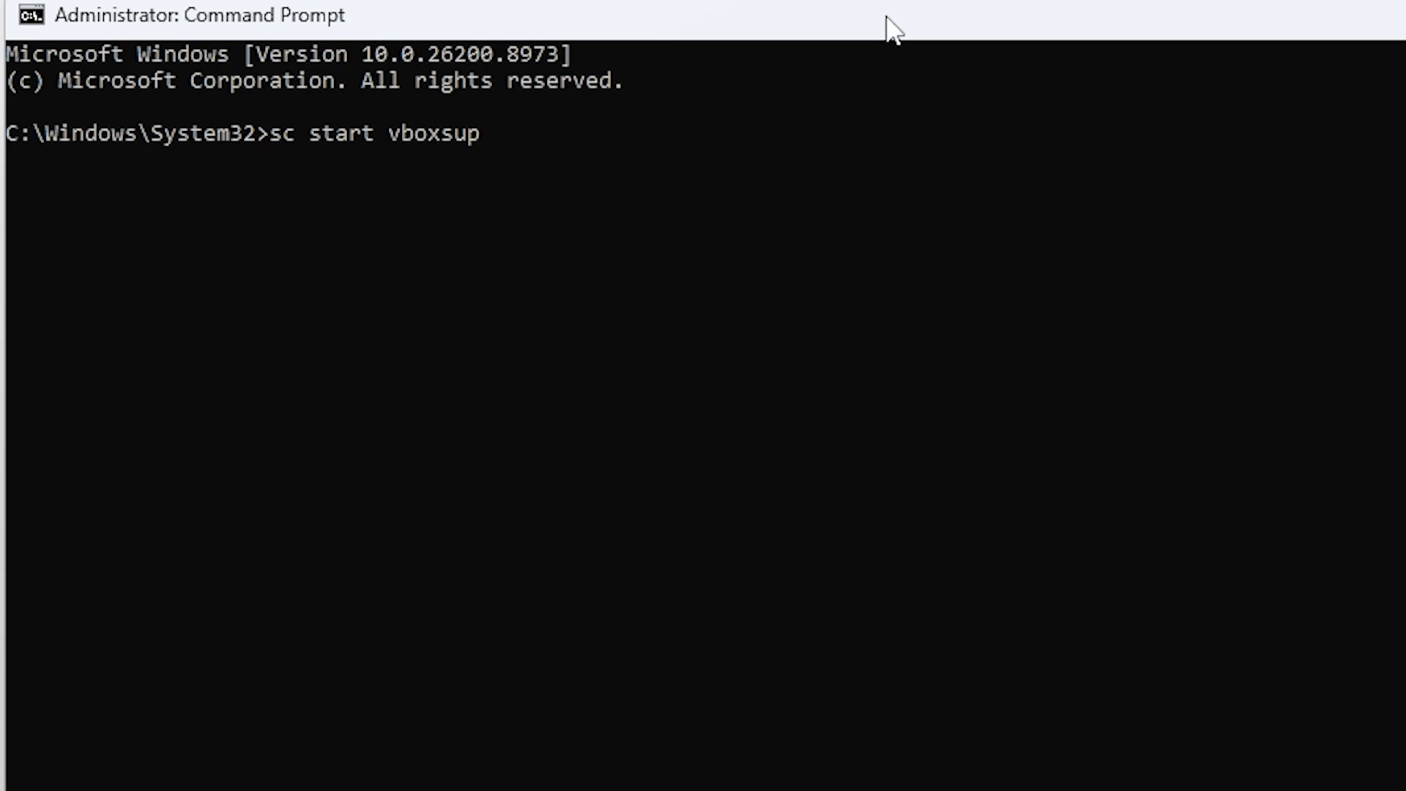
key(Return)
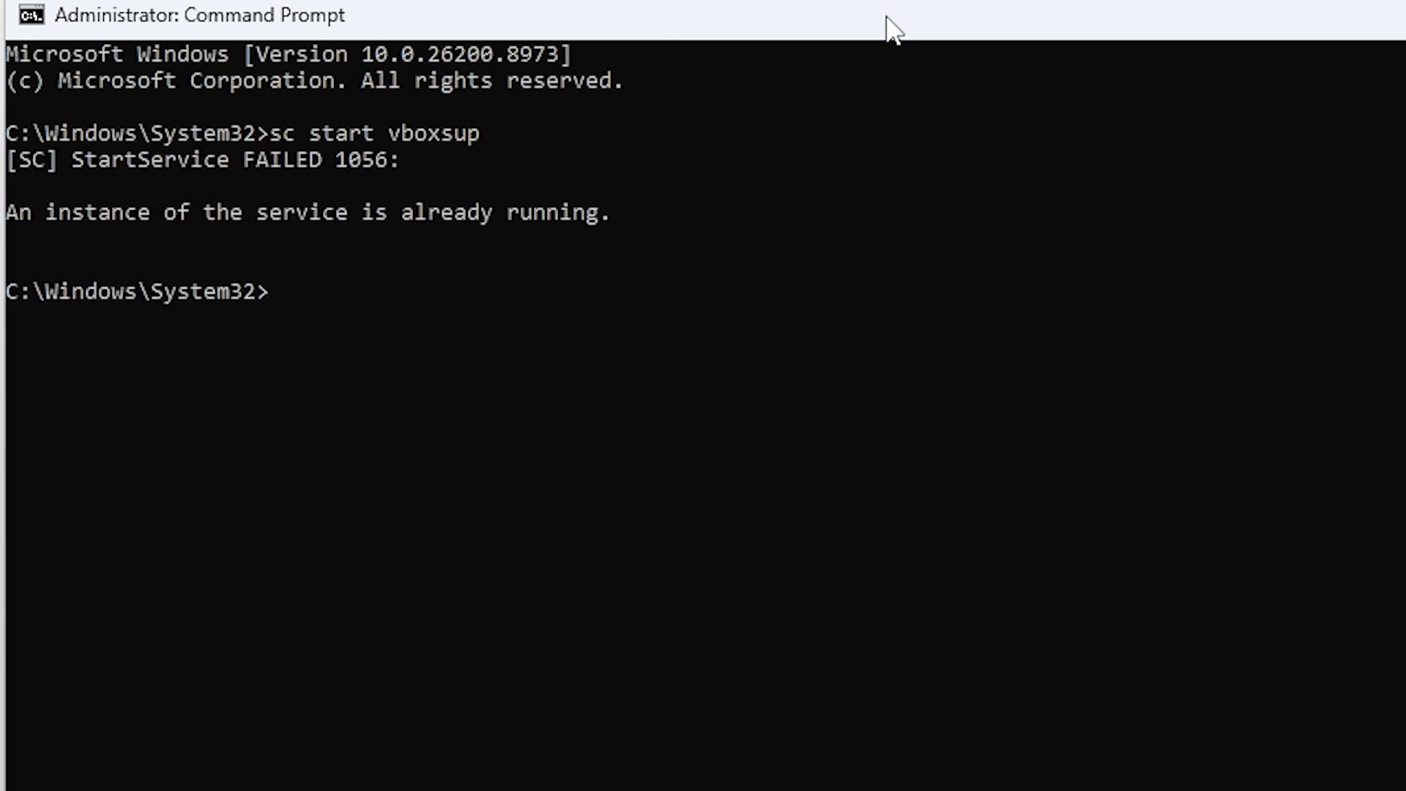
drag(639, 267, 11, 110)
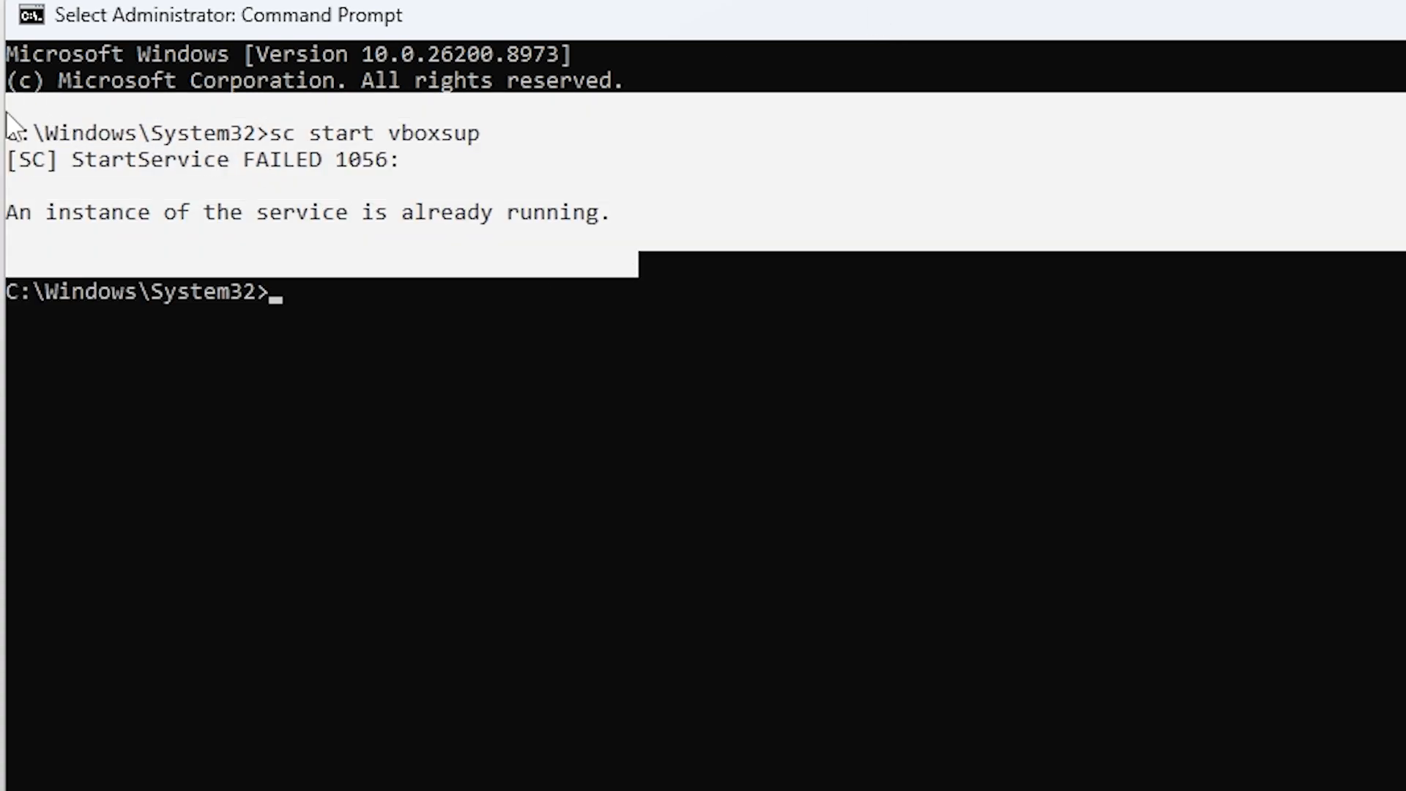
click(420, 213)
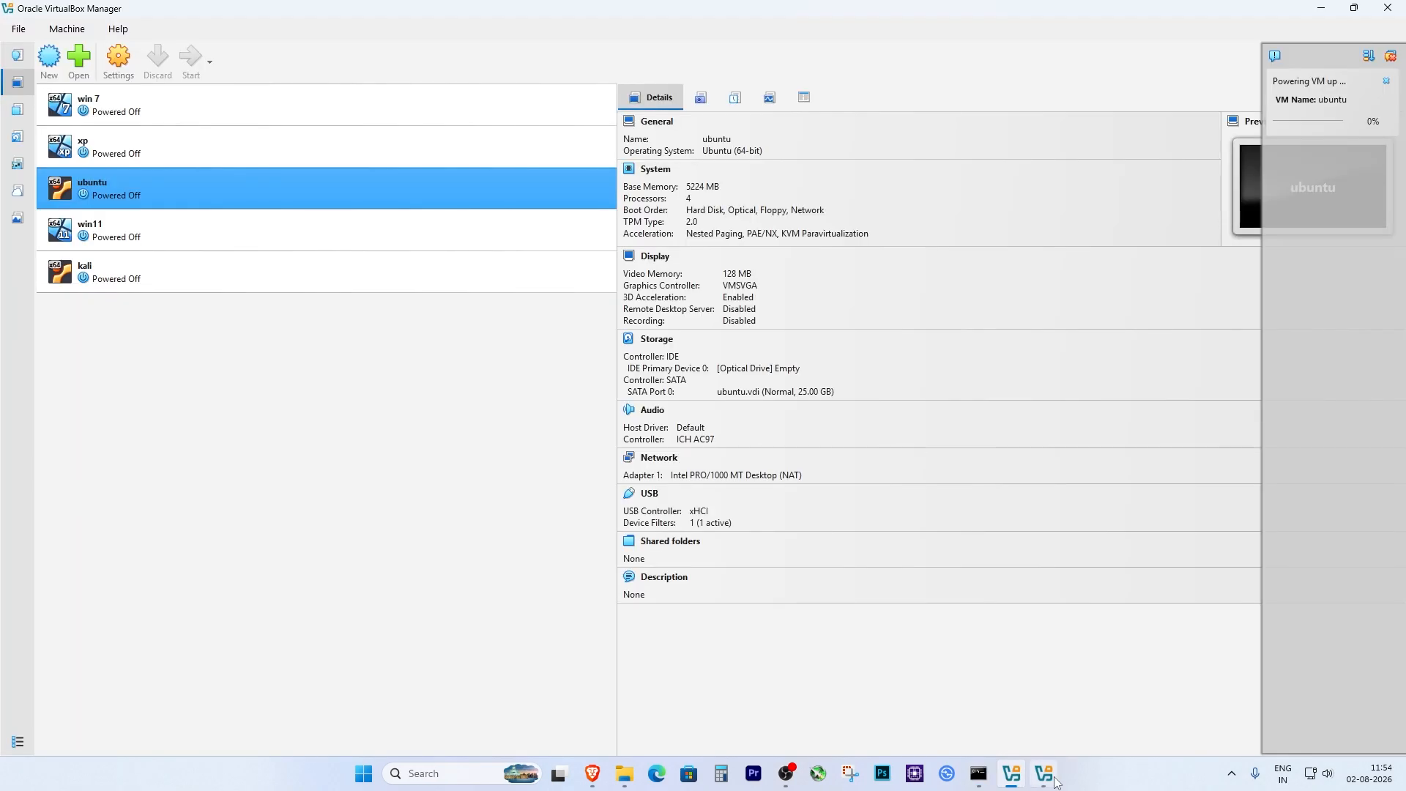
Step: Dismiss the VirtualBox error and examine the earlier sc stop and sc start output in the other Command Prompt window
click(842, 426)
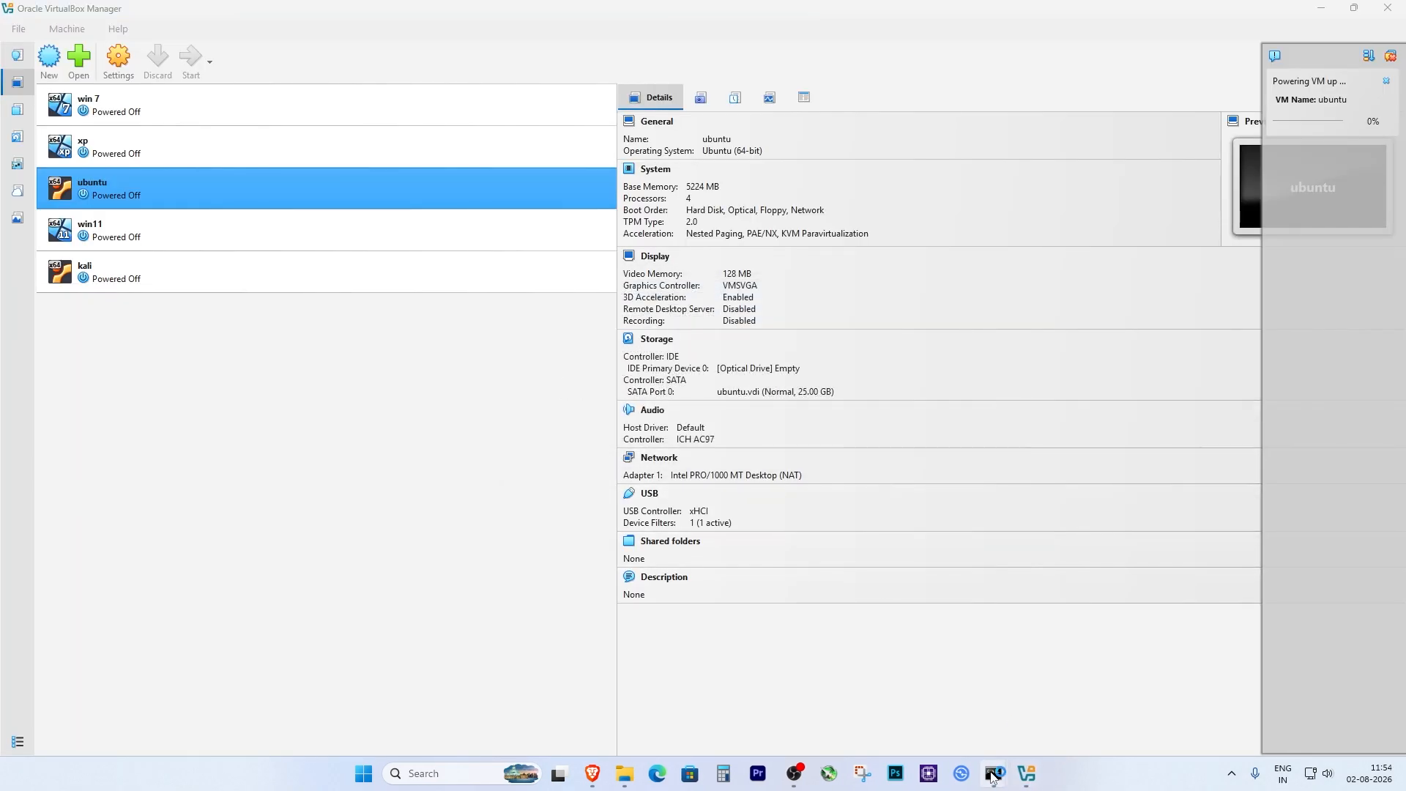
mouse_move(993, 773)
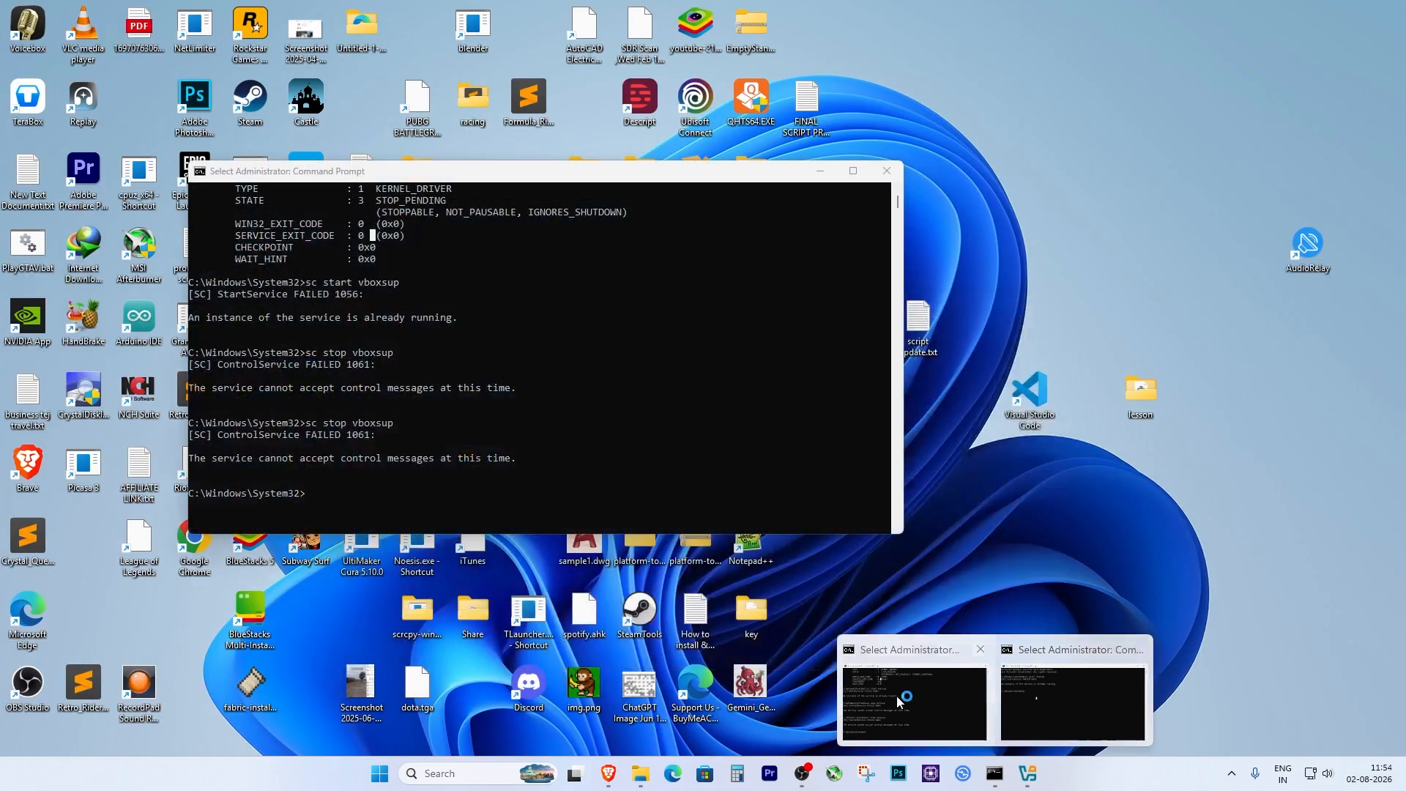
click(896, 695)
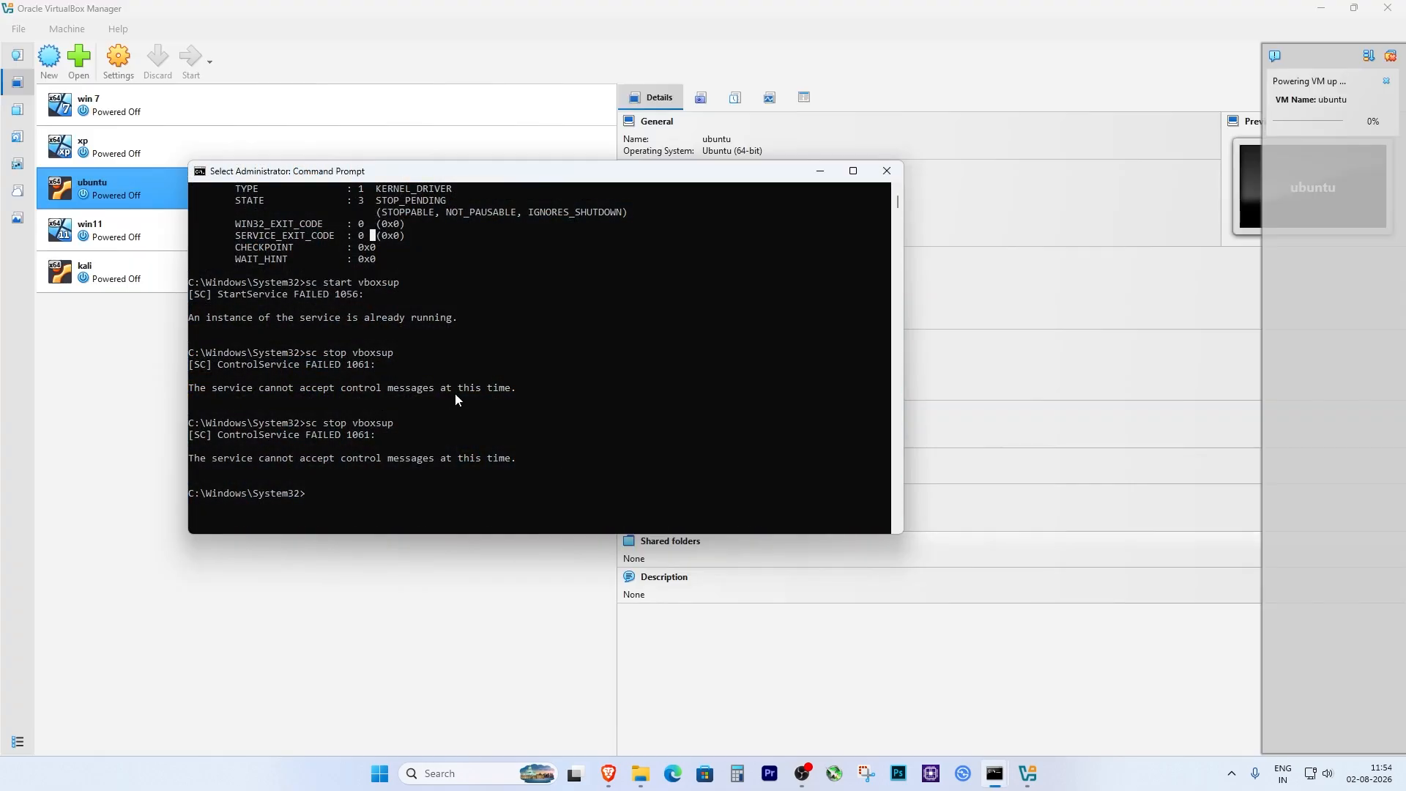
scroll(401, 404, up, 5)
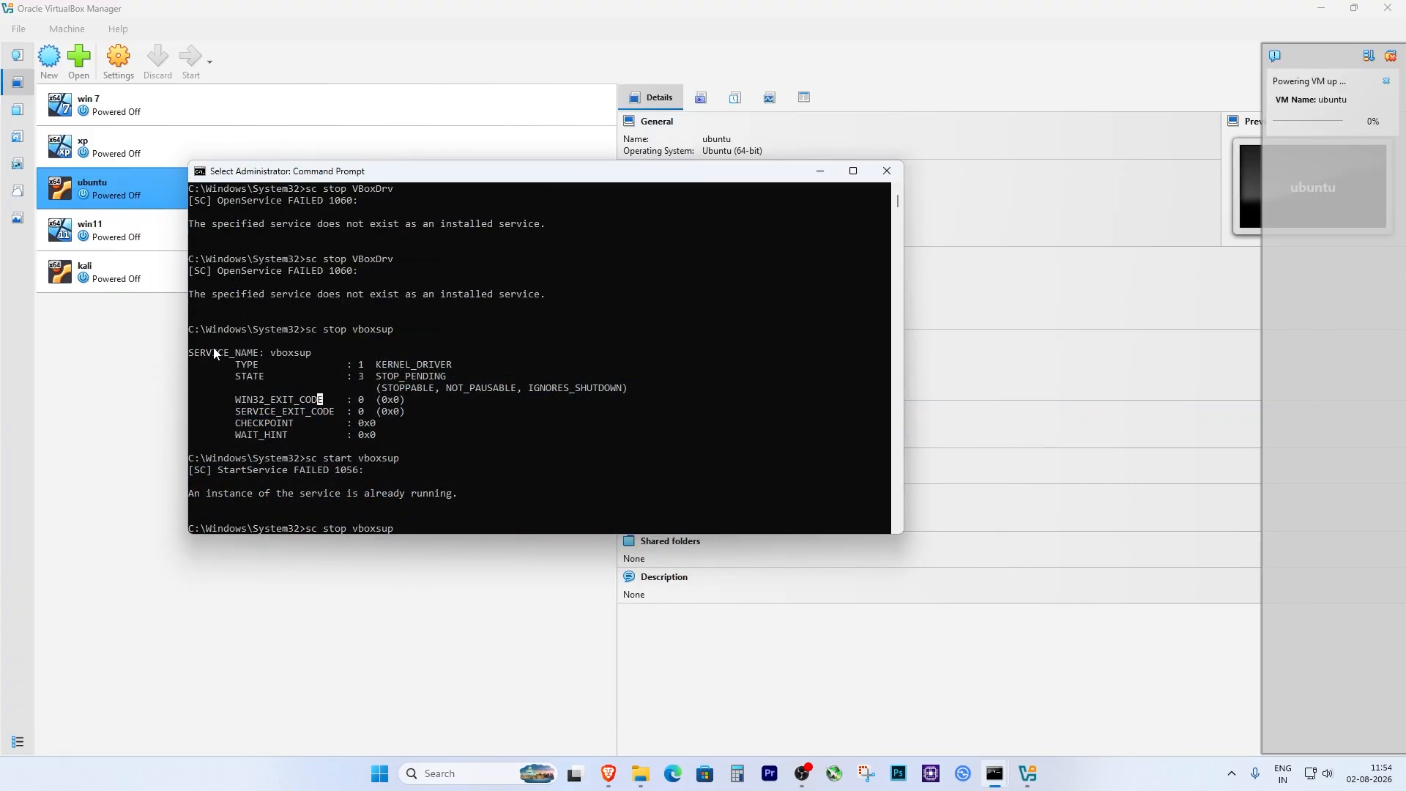
drag(190, 341, 473, 435)
click(383, 366)
scroll(315, 390, up, 1)
scroll(339, 397, down, 2)
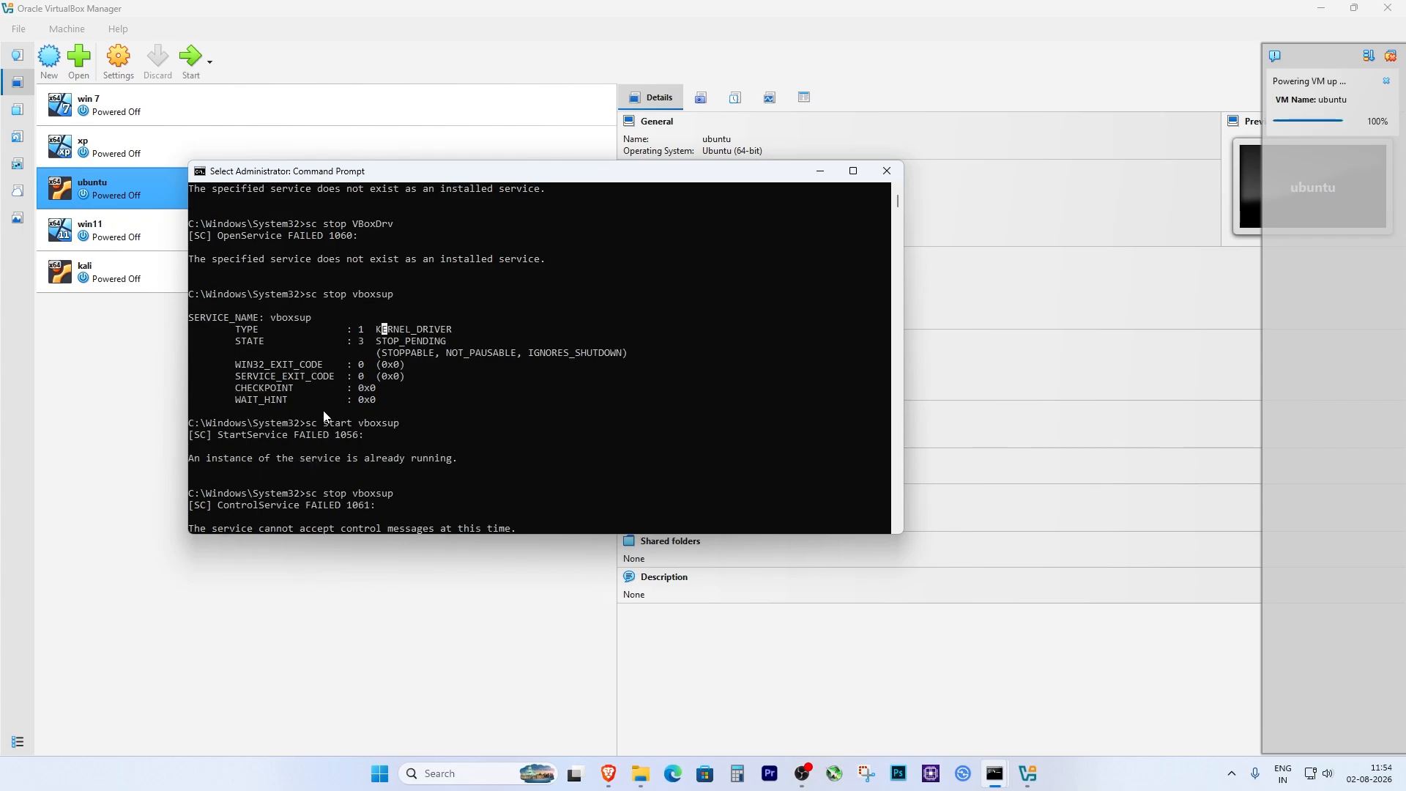
click(204, 318)
Step: End the VirtualBox processes in Task Manager, filtering the process list by "virtual" to find the remaining ones
key(ctrl+shift+Escape)
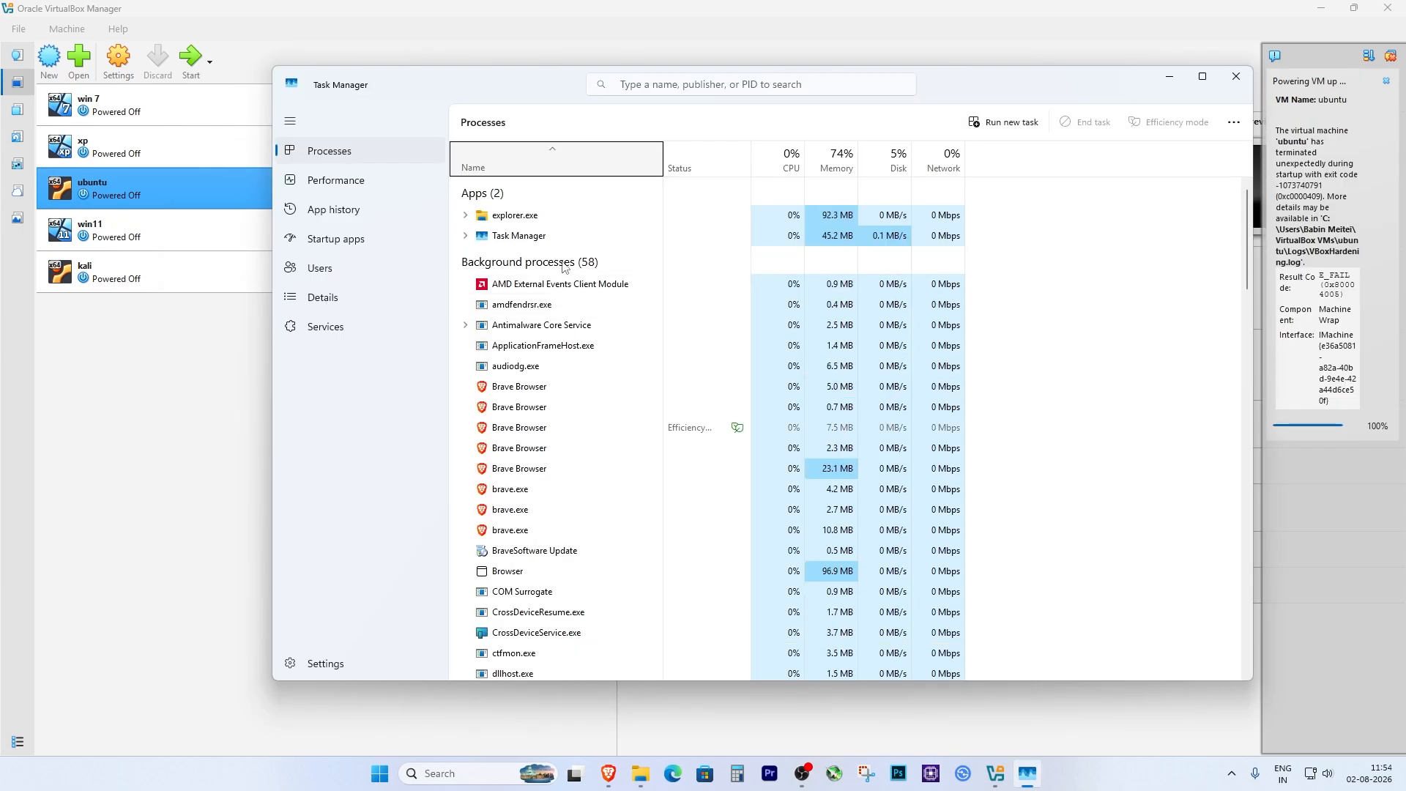
right_click(555, 276)
click(573, 305)
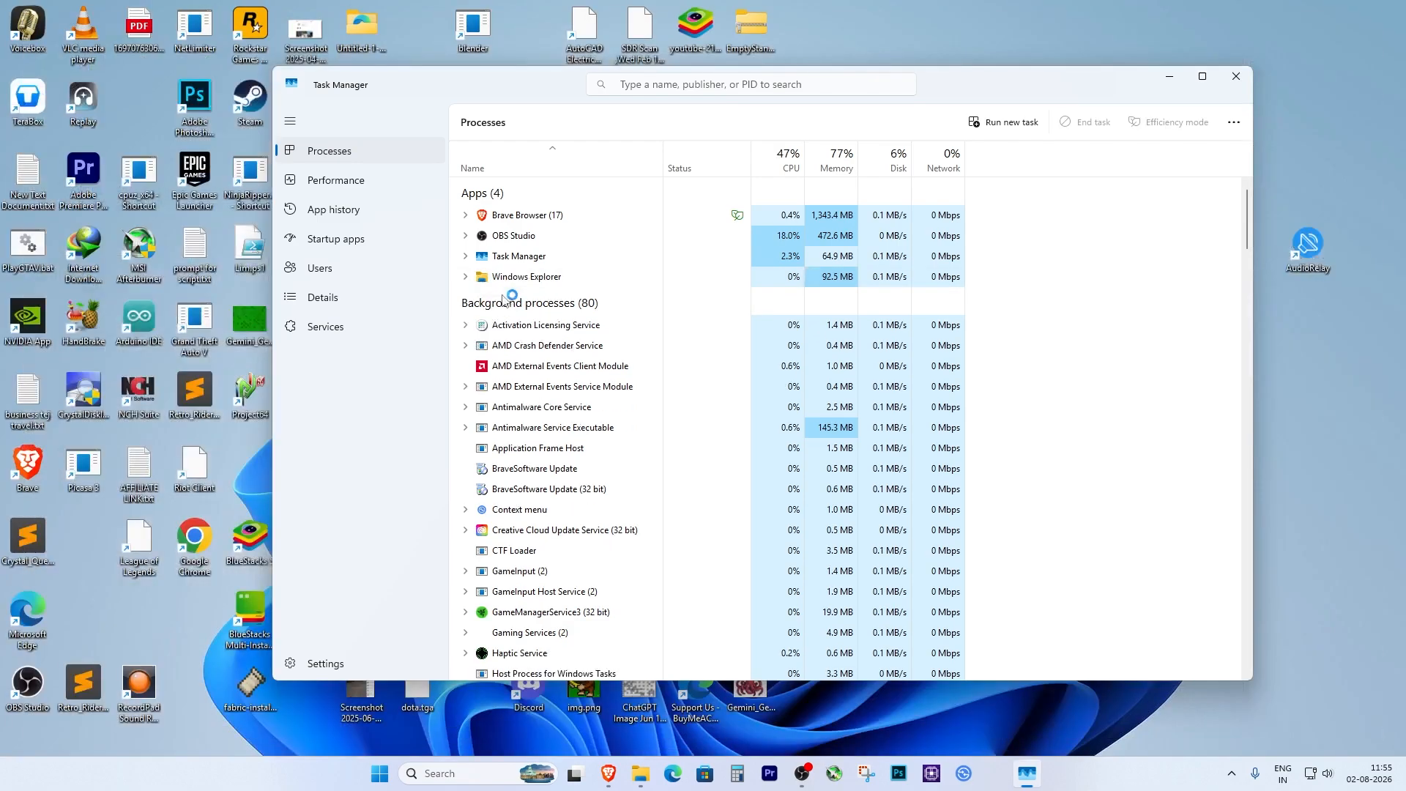
key(ctrl+f)
text(virtual)
right_click(541, 243)
click(582, 255)
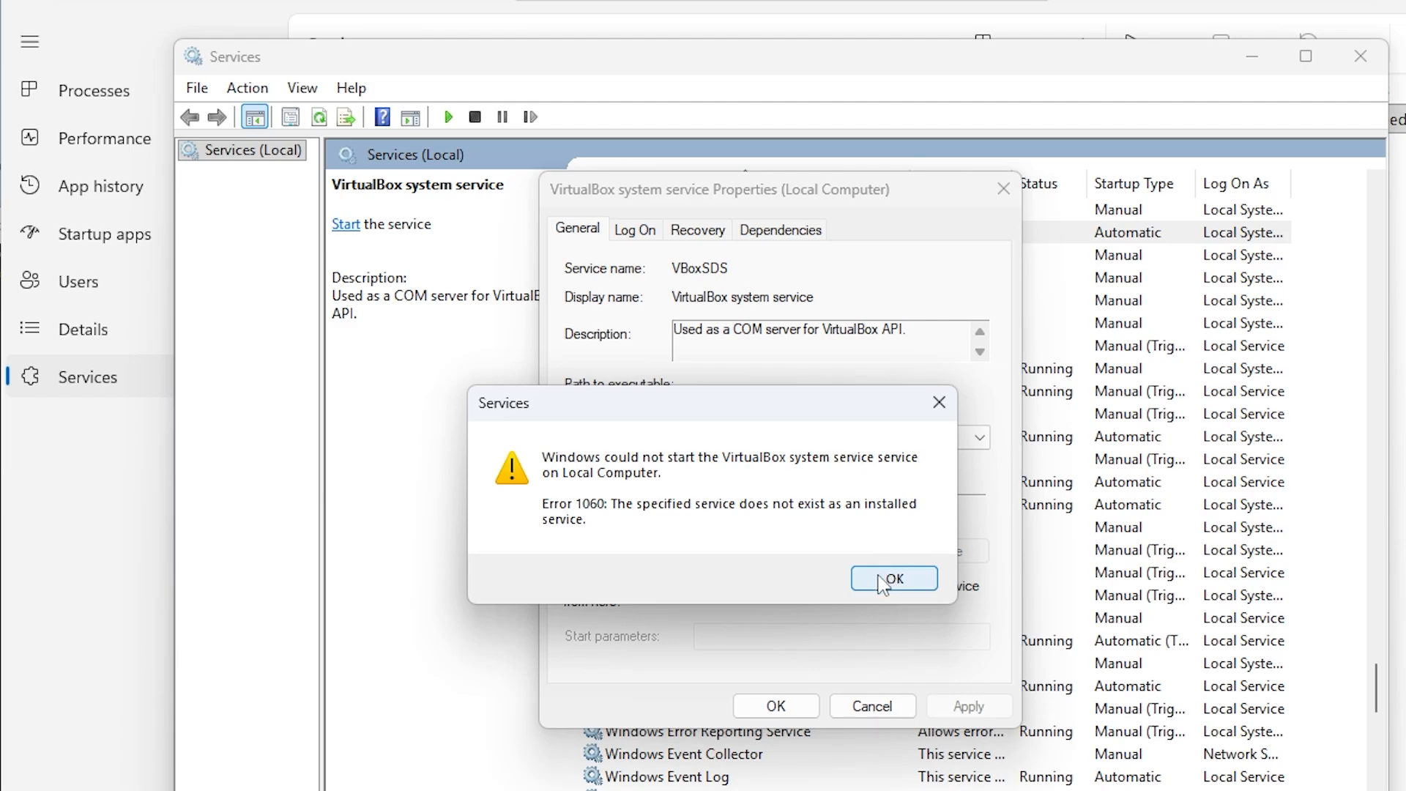
Step: Dismiss the service start error, then close the VirtualBox system service properties and the Services window
click(890, 585)
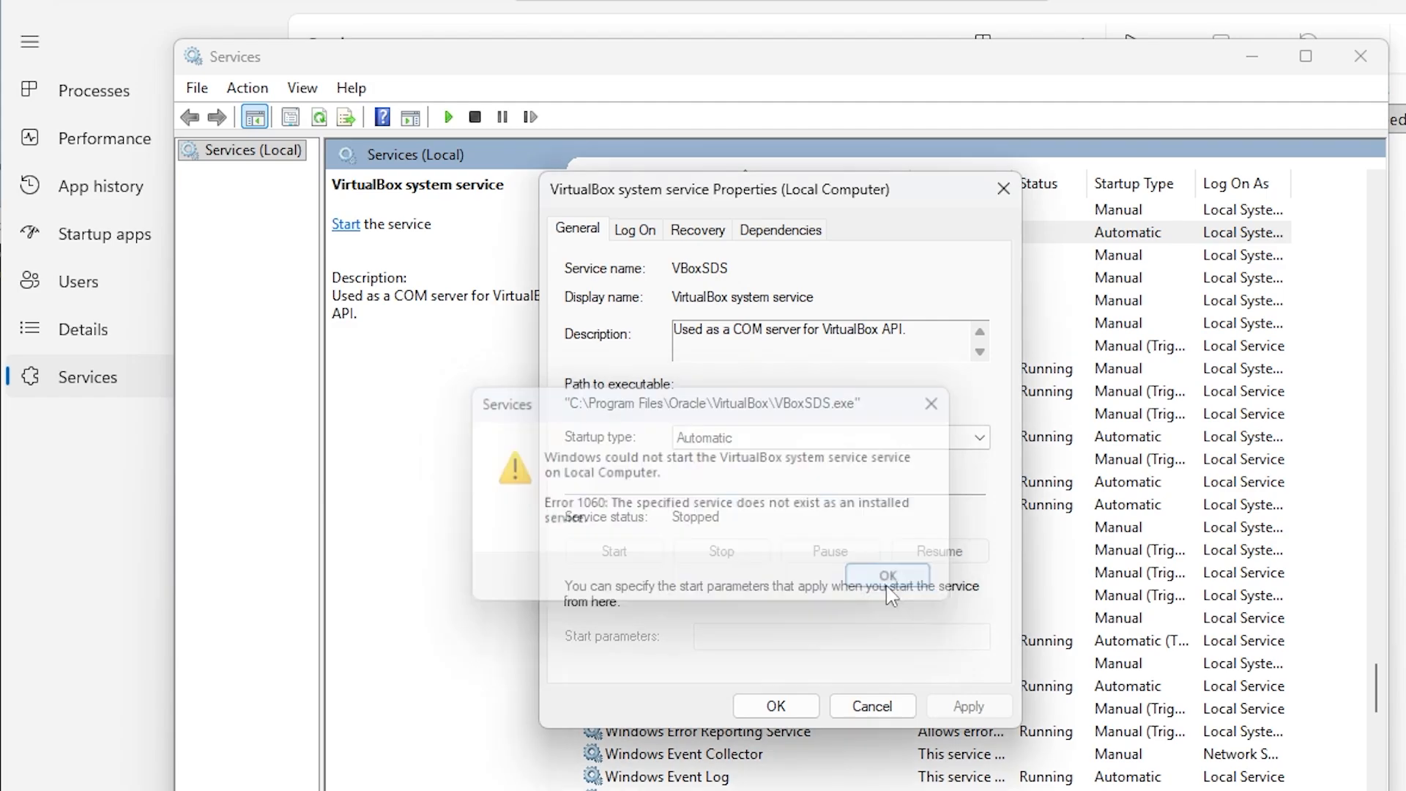
click(832, 700)
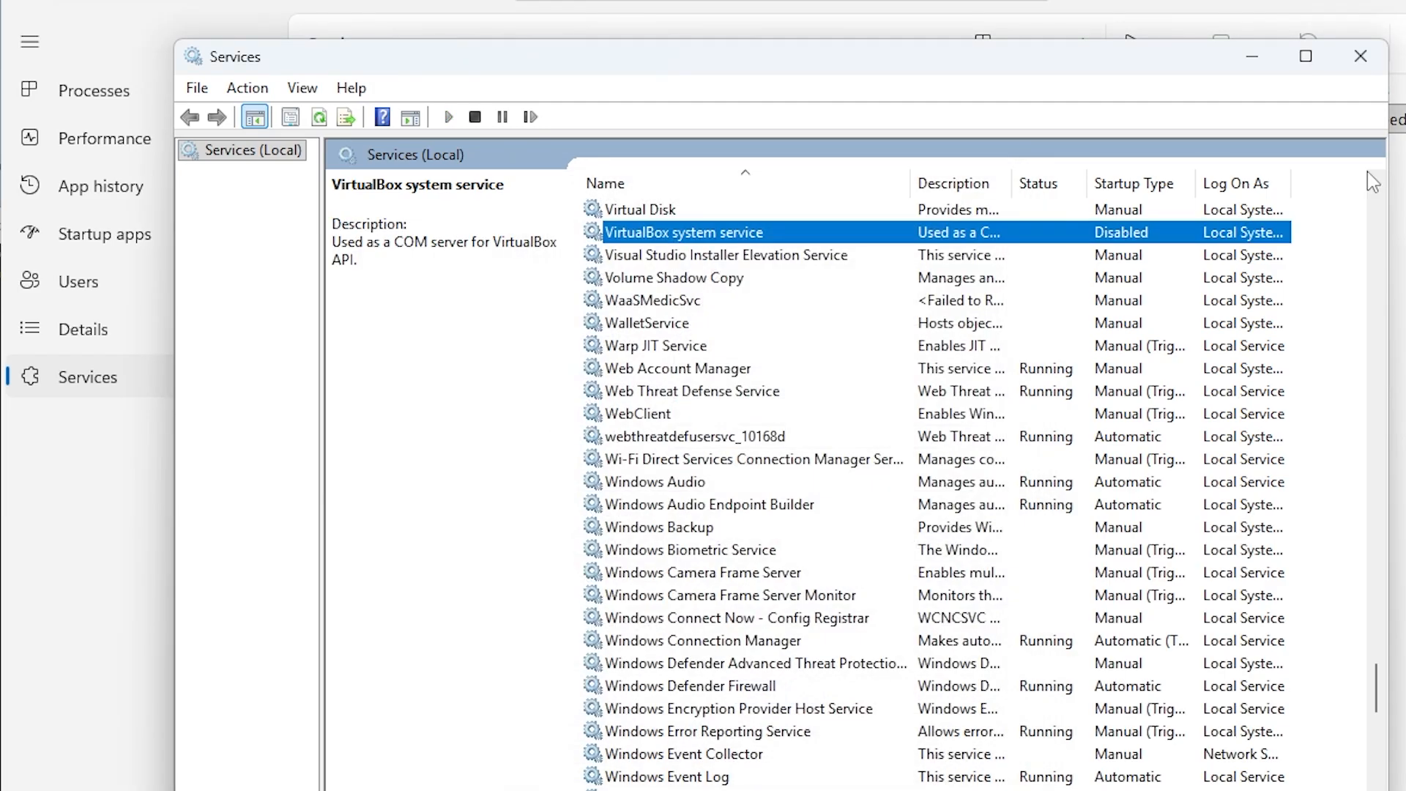
click(1361, 56)
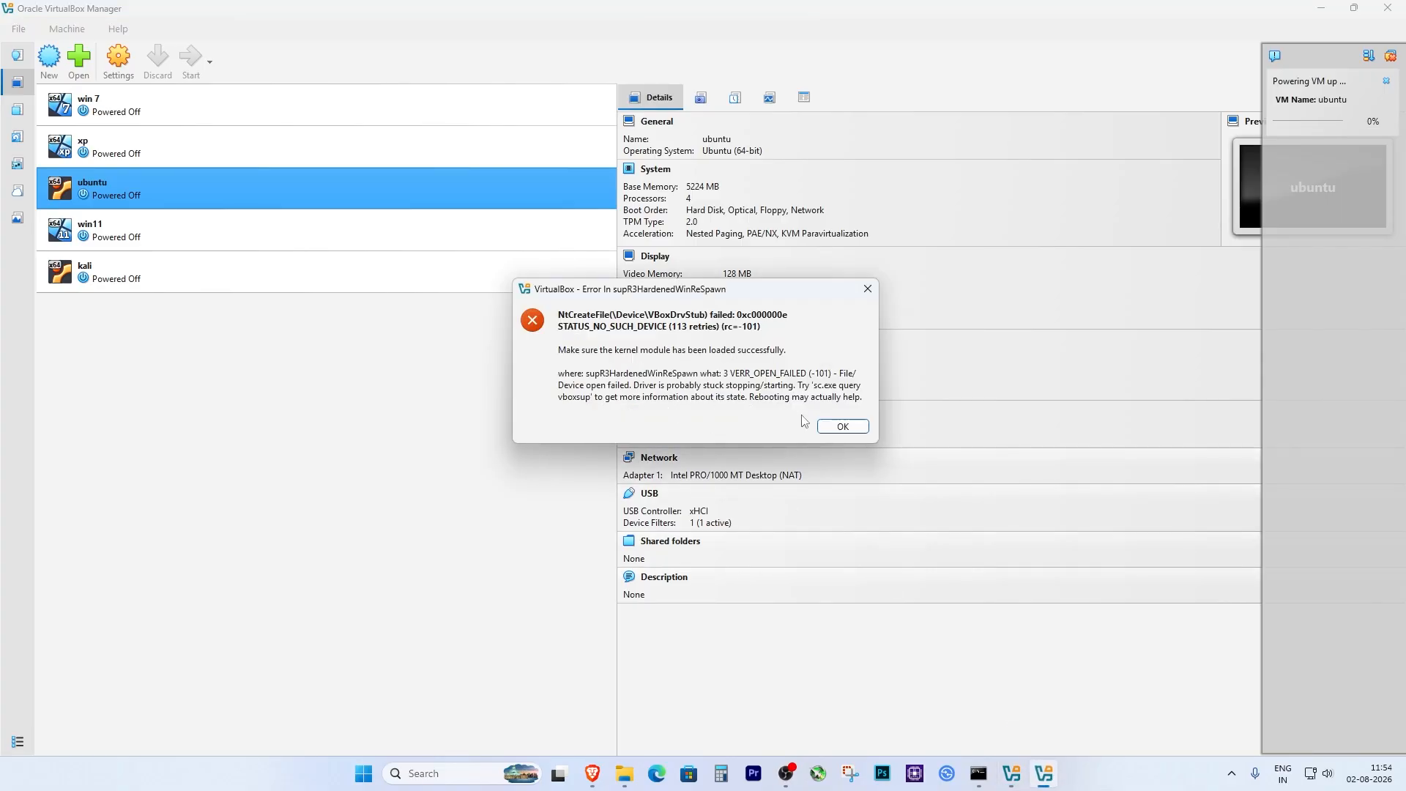
Step: Dismiss the VirtualBox error, run "sc start vboxsup" again in the Command Prompt and close that window
click(860, 428)
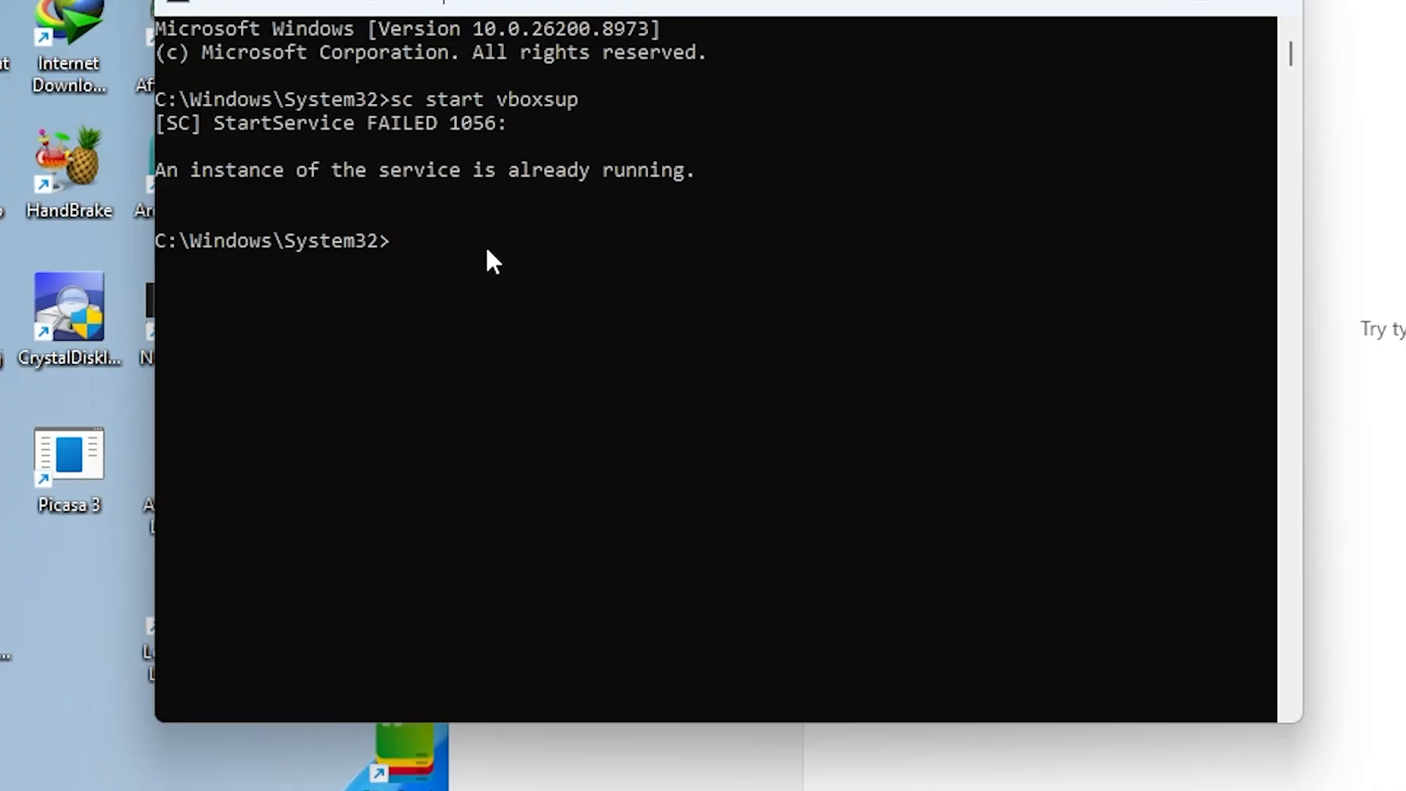
text(sc start vboxsu)
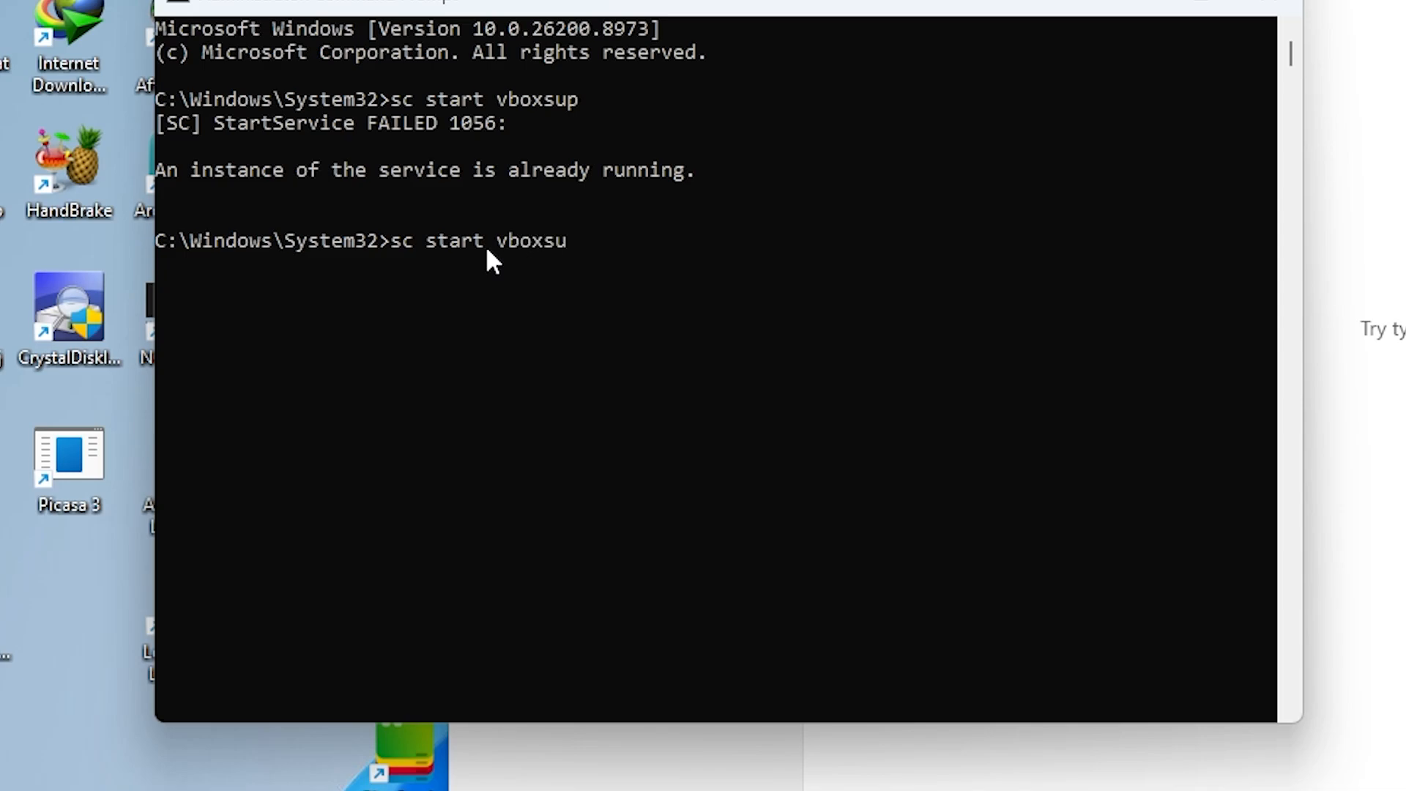
text(p)
key(Return)
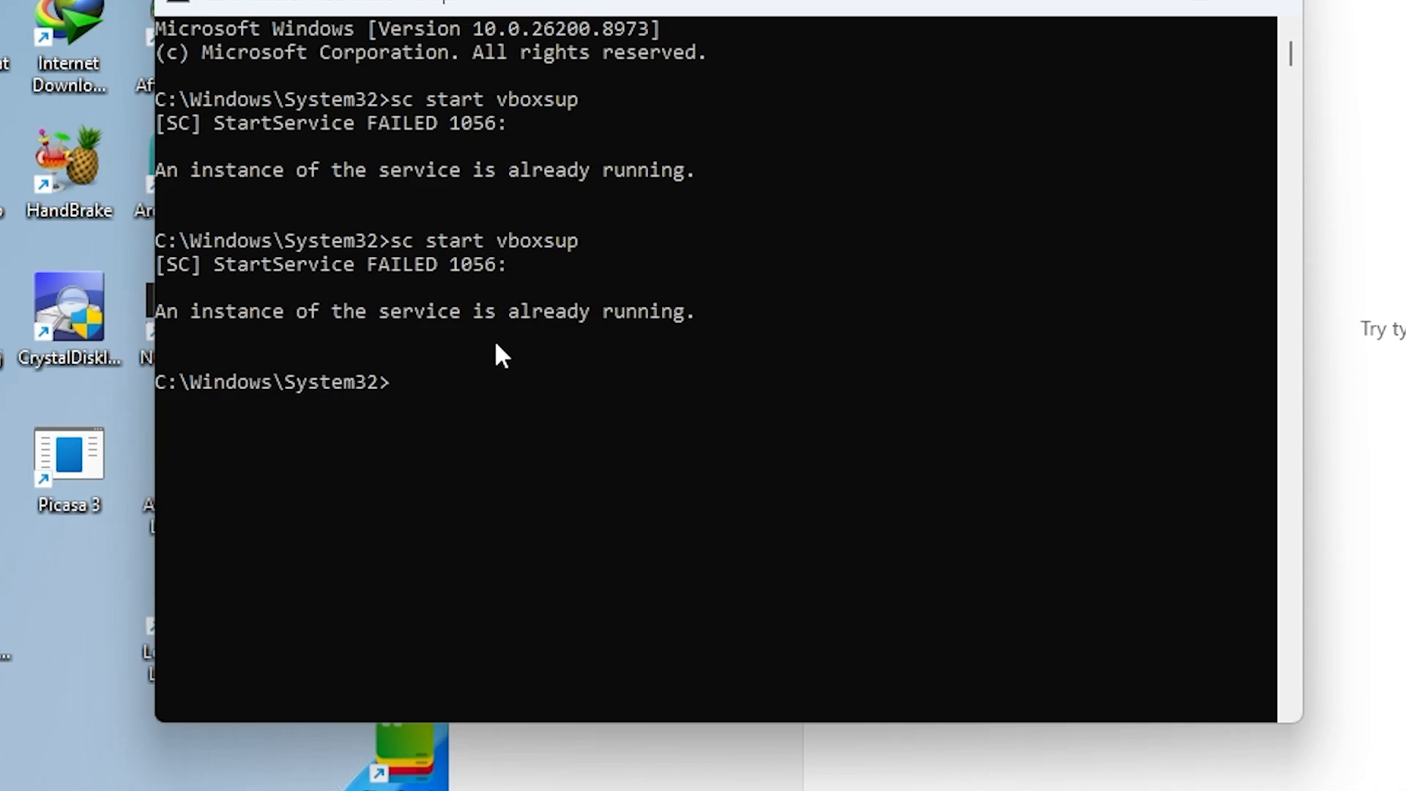
click(1289, 8)
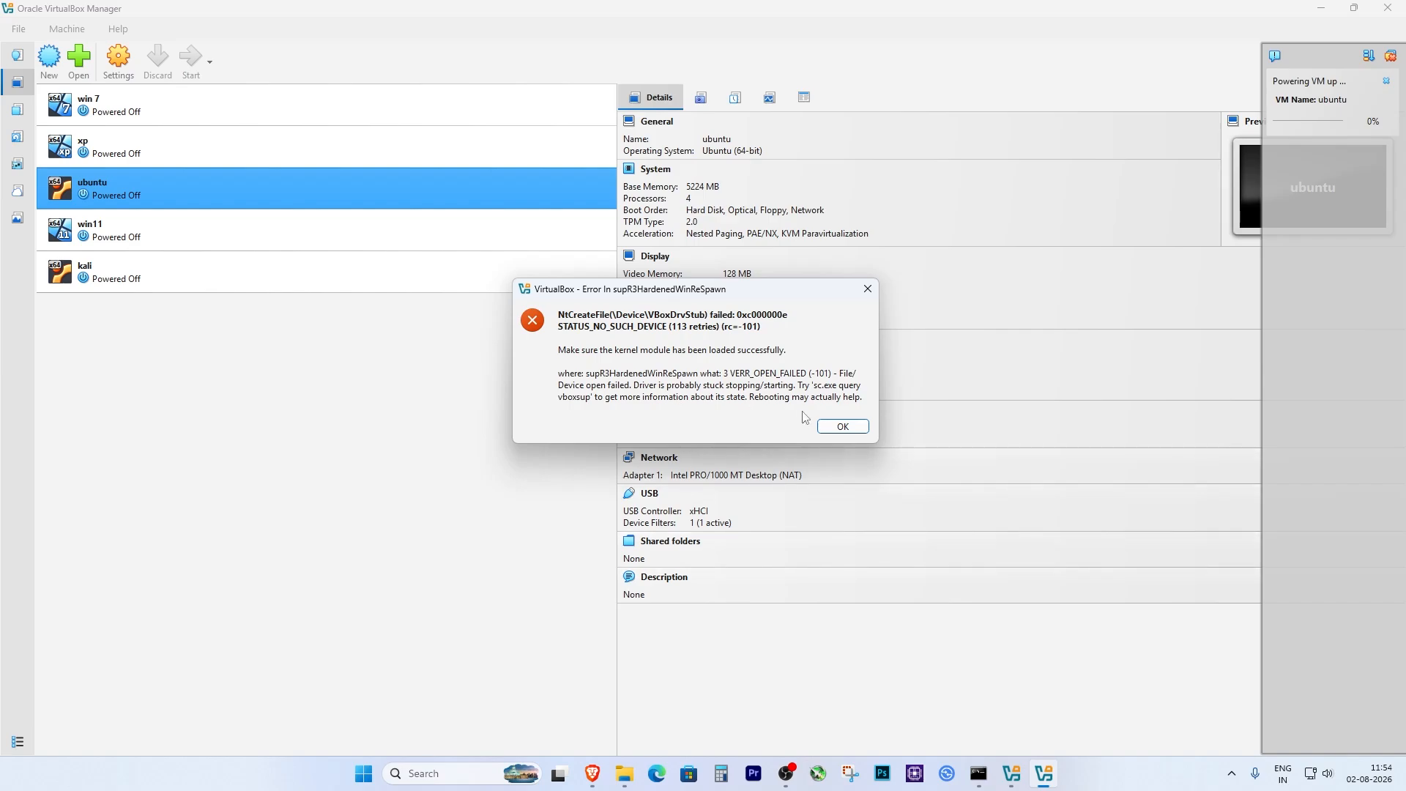
Step: Dismiss the VirtualBox error and install Oracle VirtualBox 7.2.14, accepting the license agreement, keeping the default features and launching it on finish
click(861, 431)
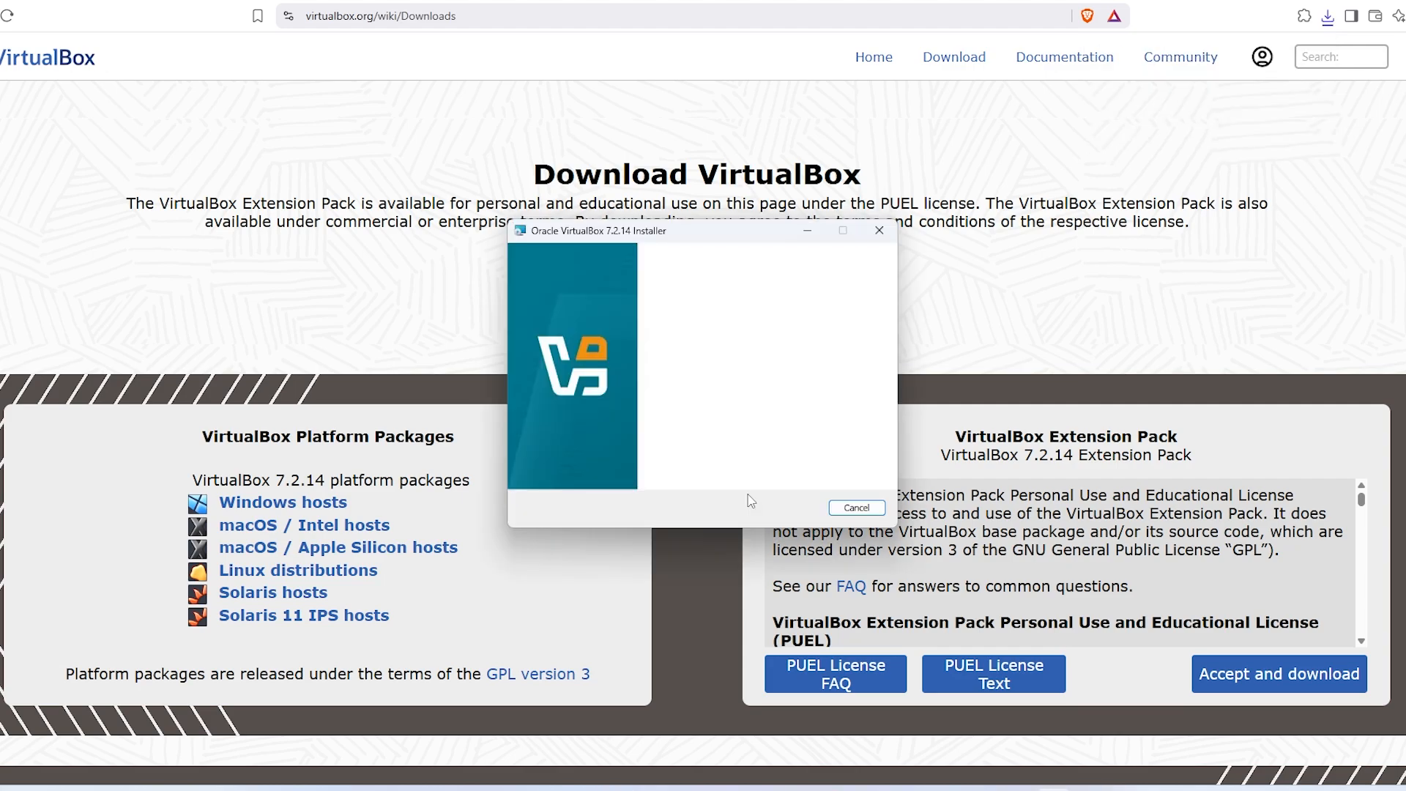
click(783, 505)
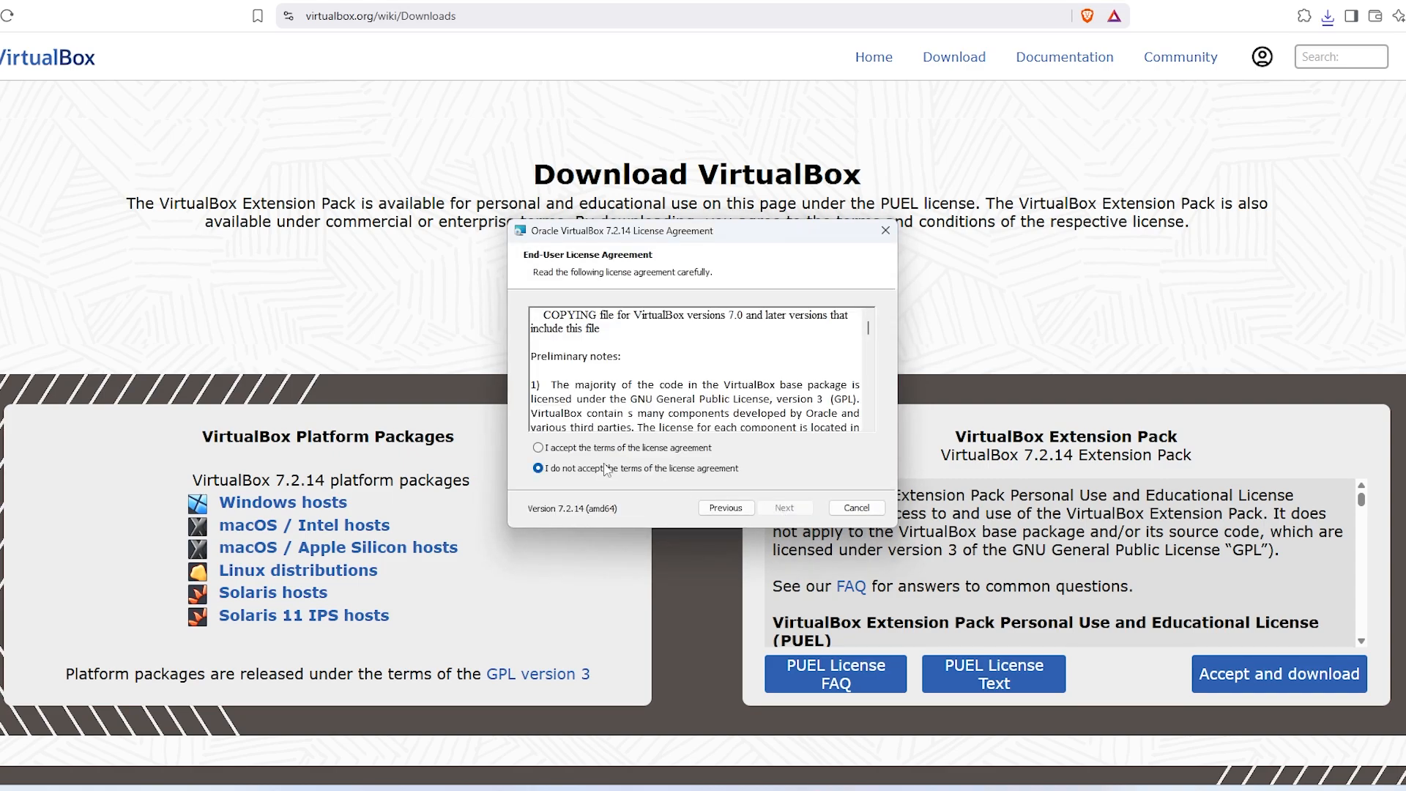
click(548, 449)
click(785, 508)
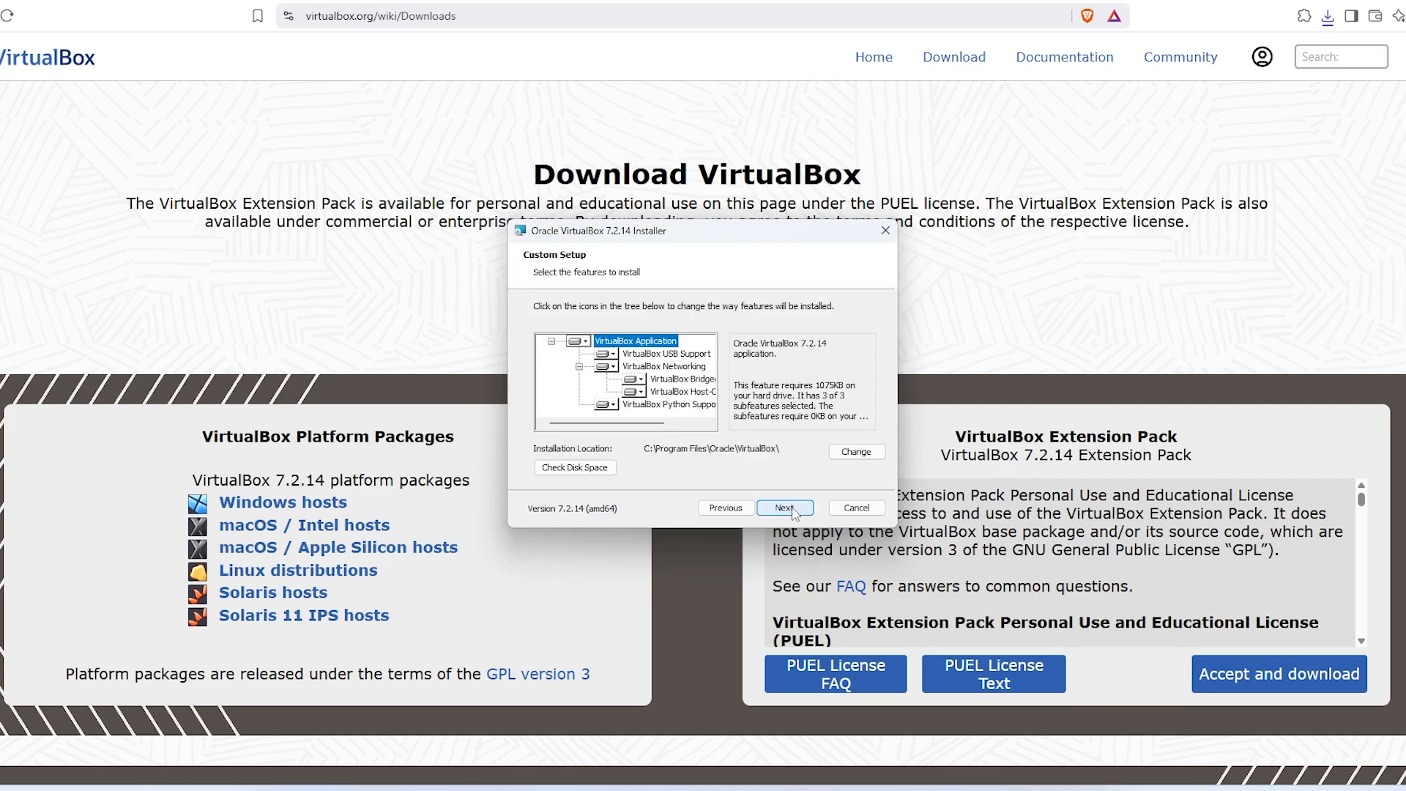
click(785, 508)
click(785, 508)
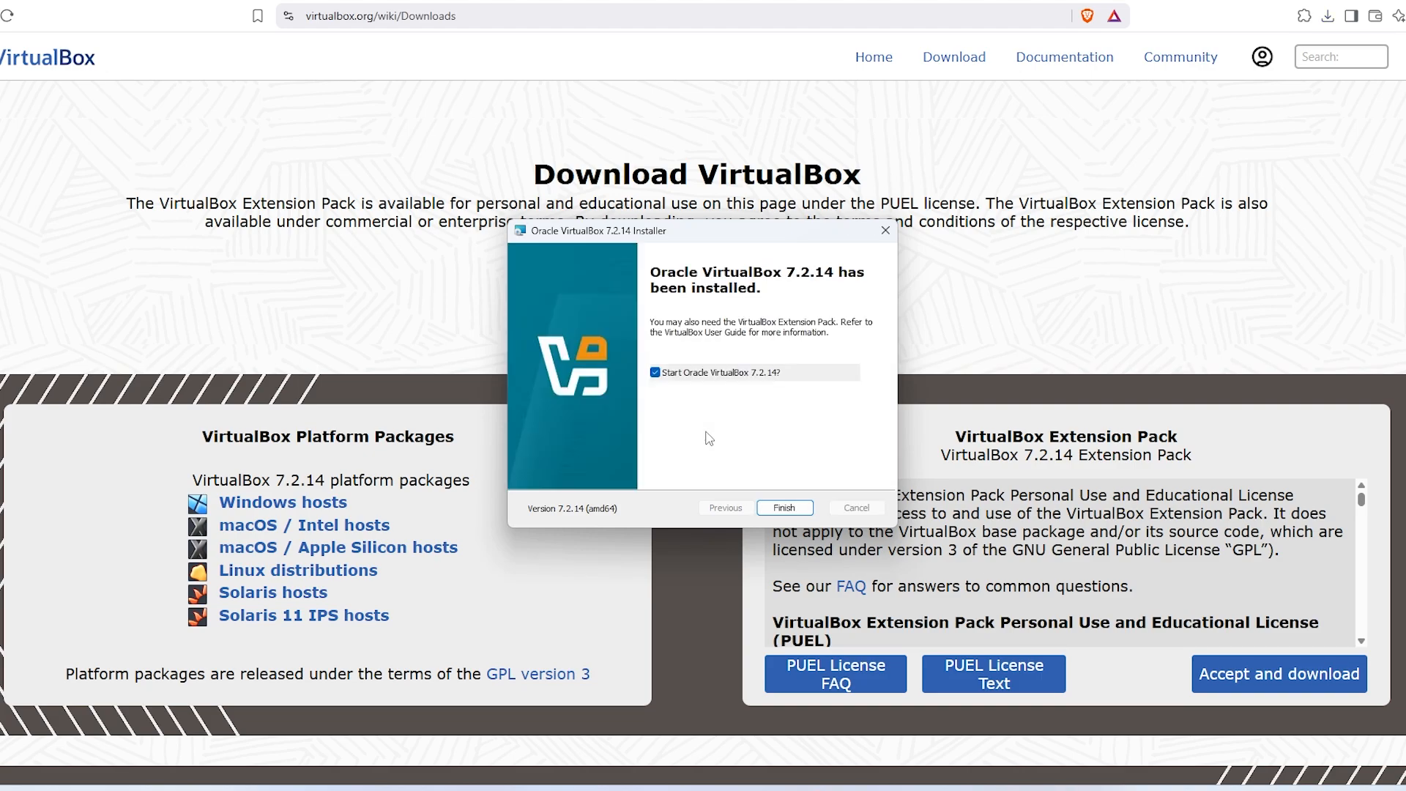
click(815, 507)
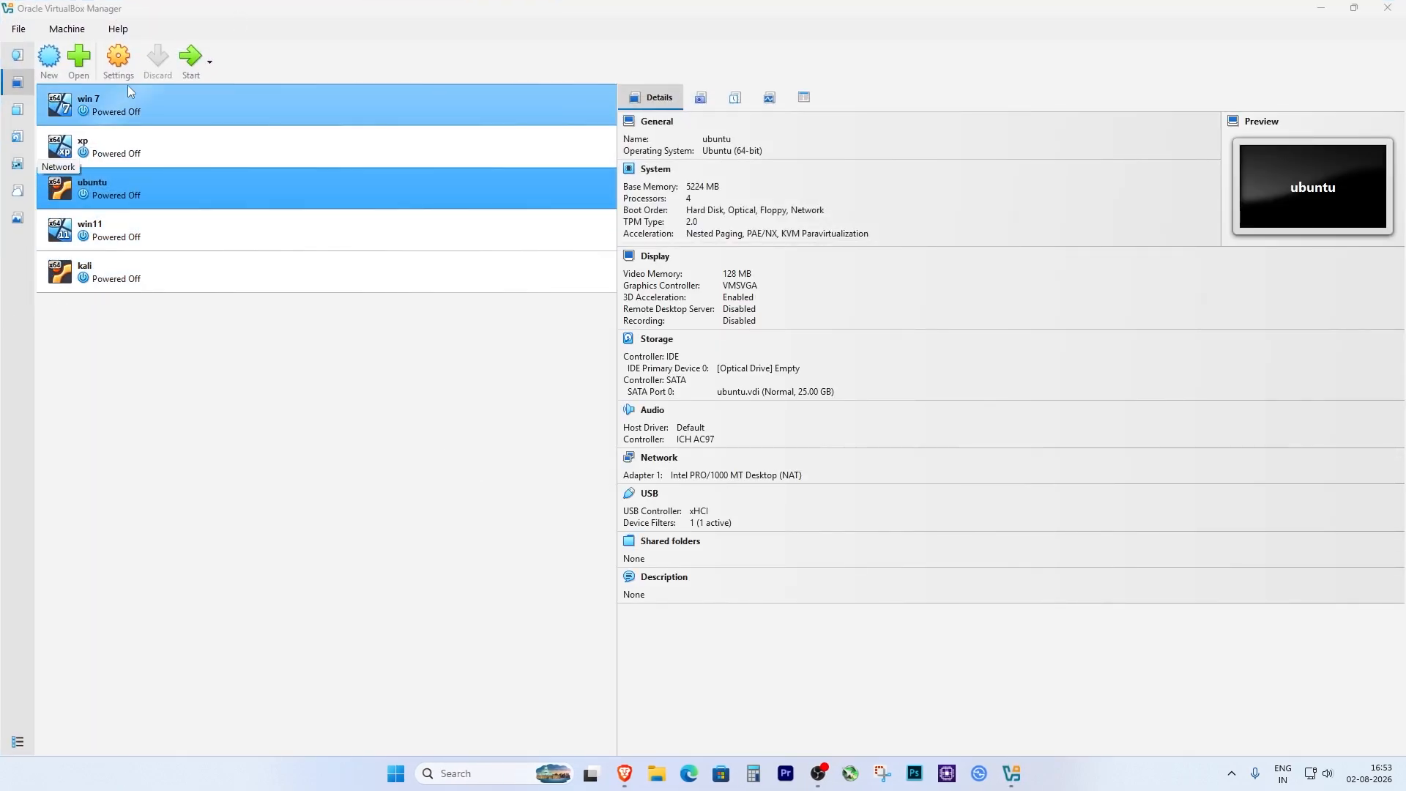
Step: Look through the extension pack, media and home pages of VirtualBox Manager, return to the machine list and start the ubuntu virtual machine
click(17, 109)
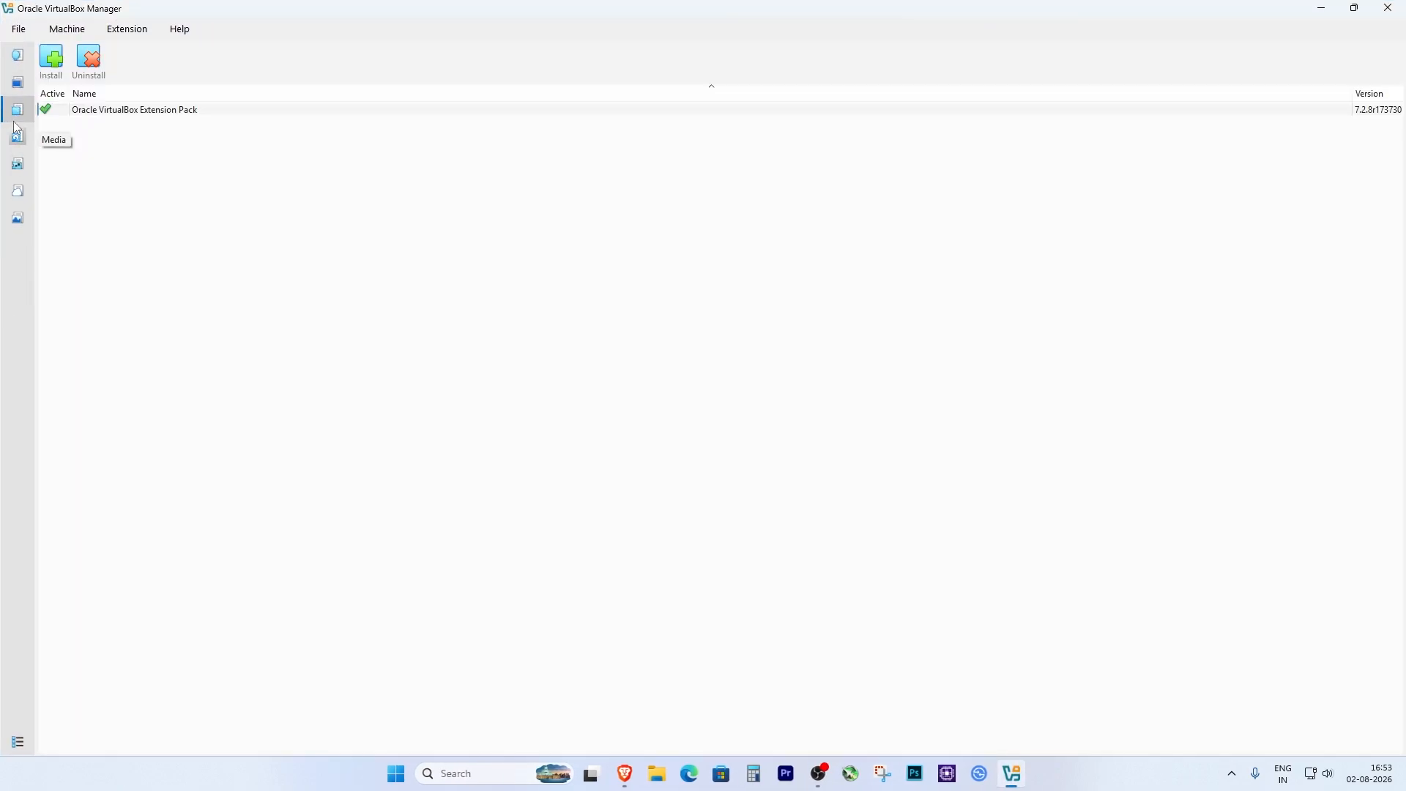
click(17, 136)
click(16, 60)
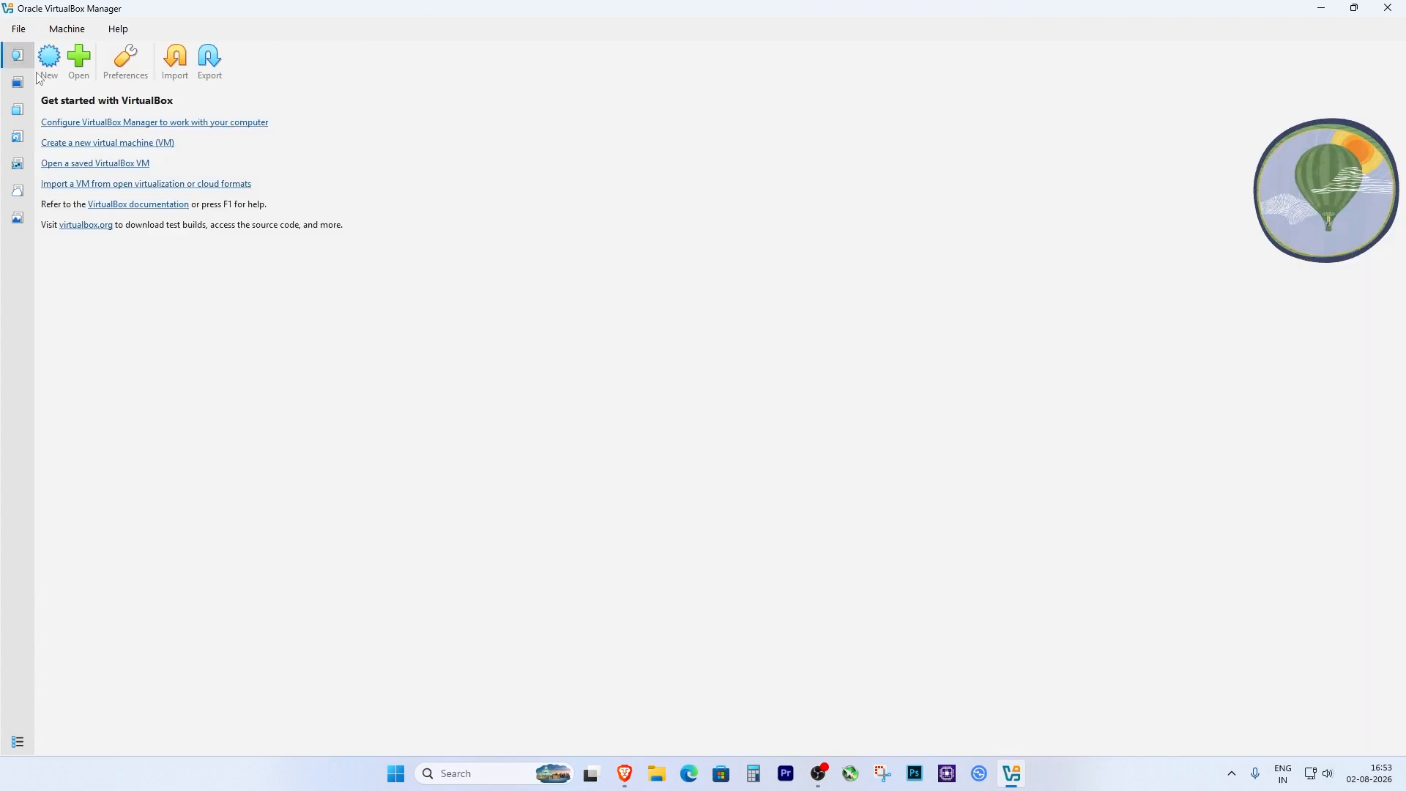
click(17, 82)
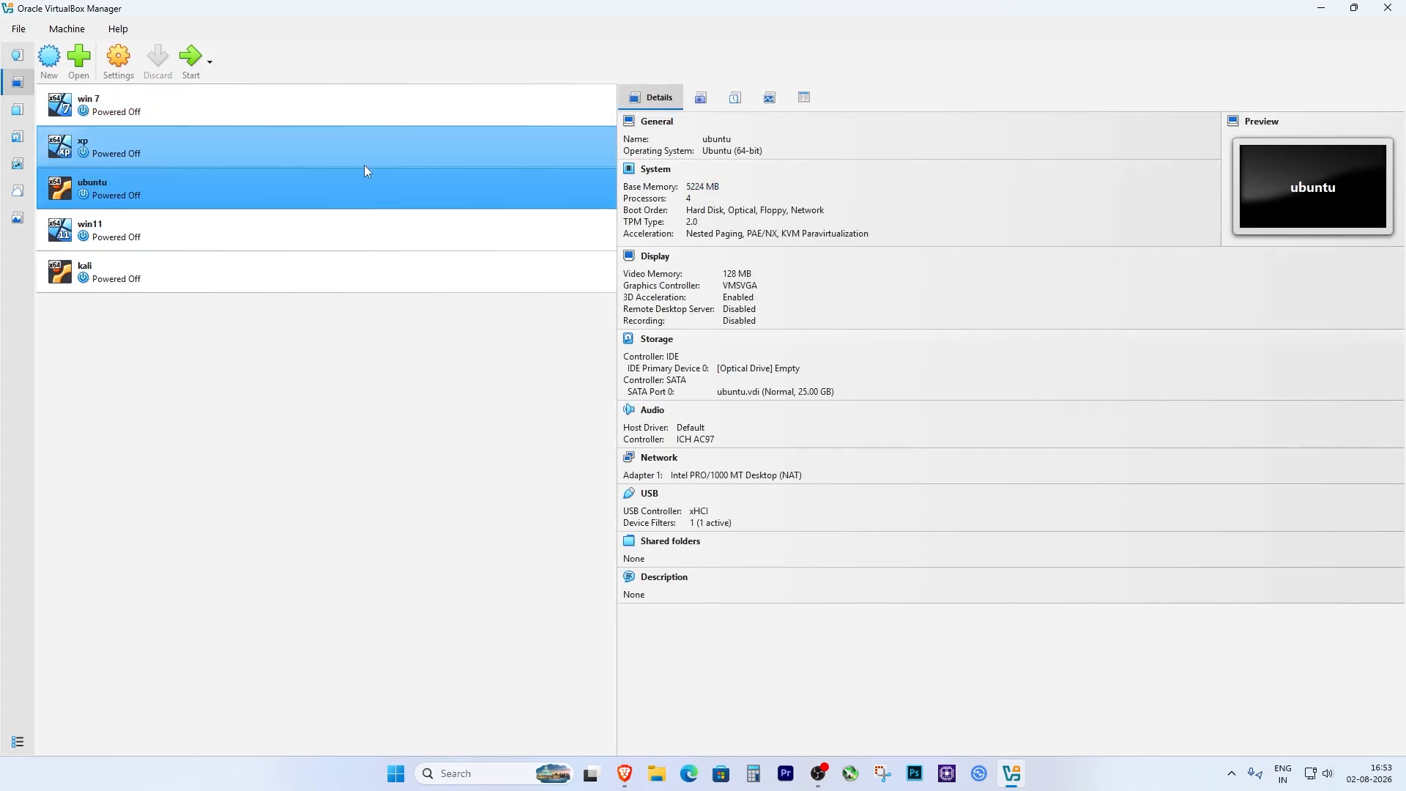
click(190, 58)
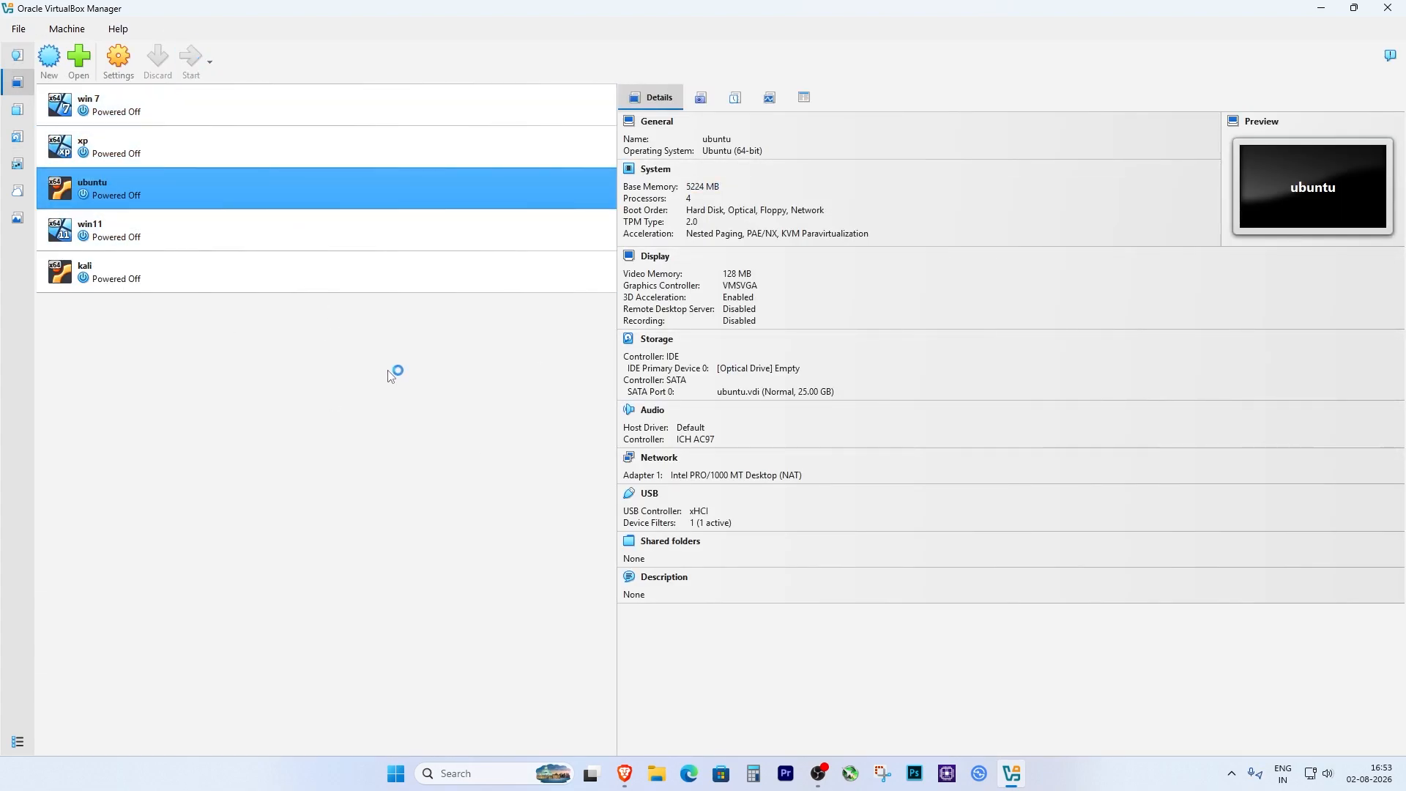